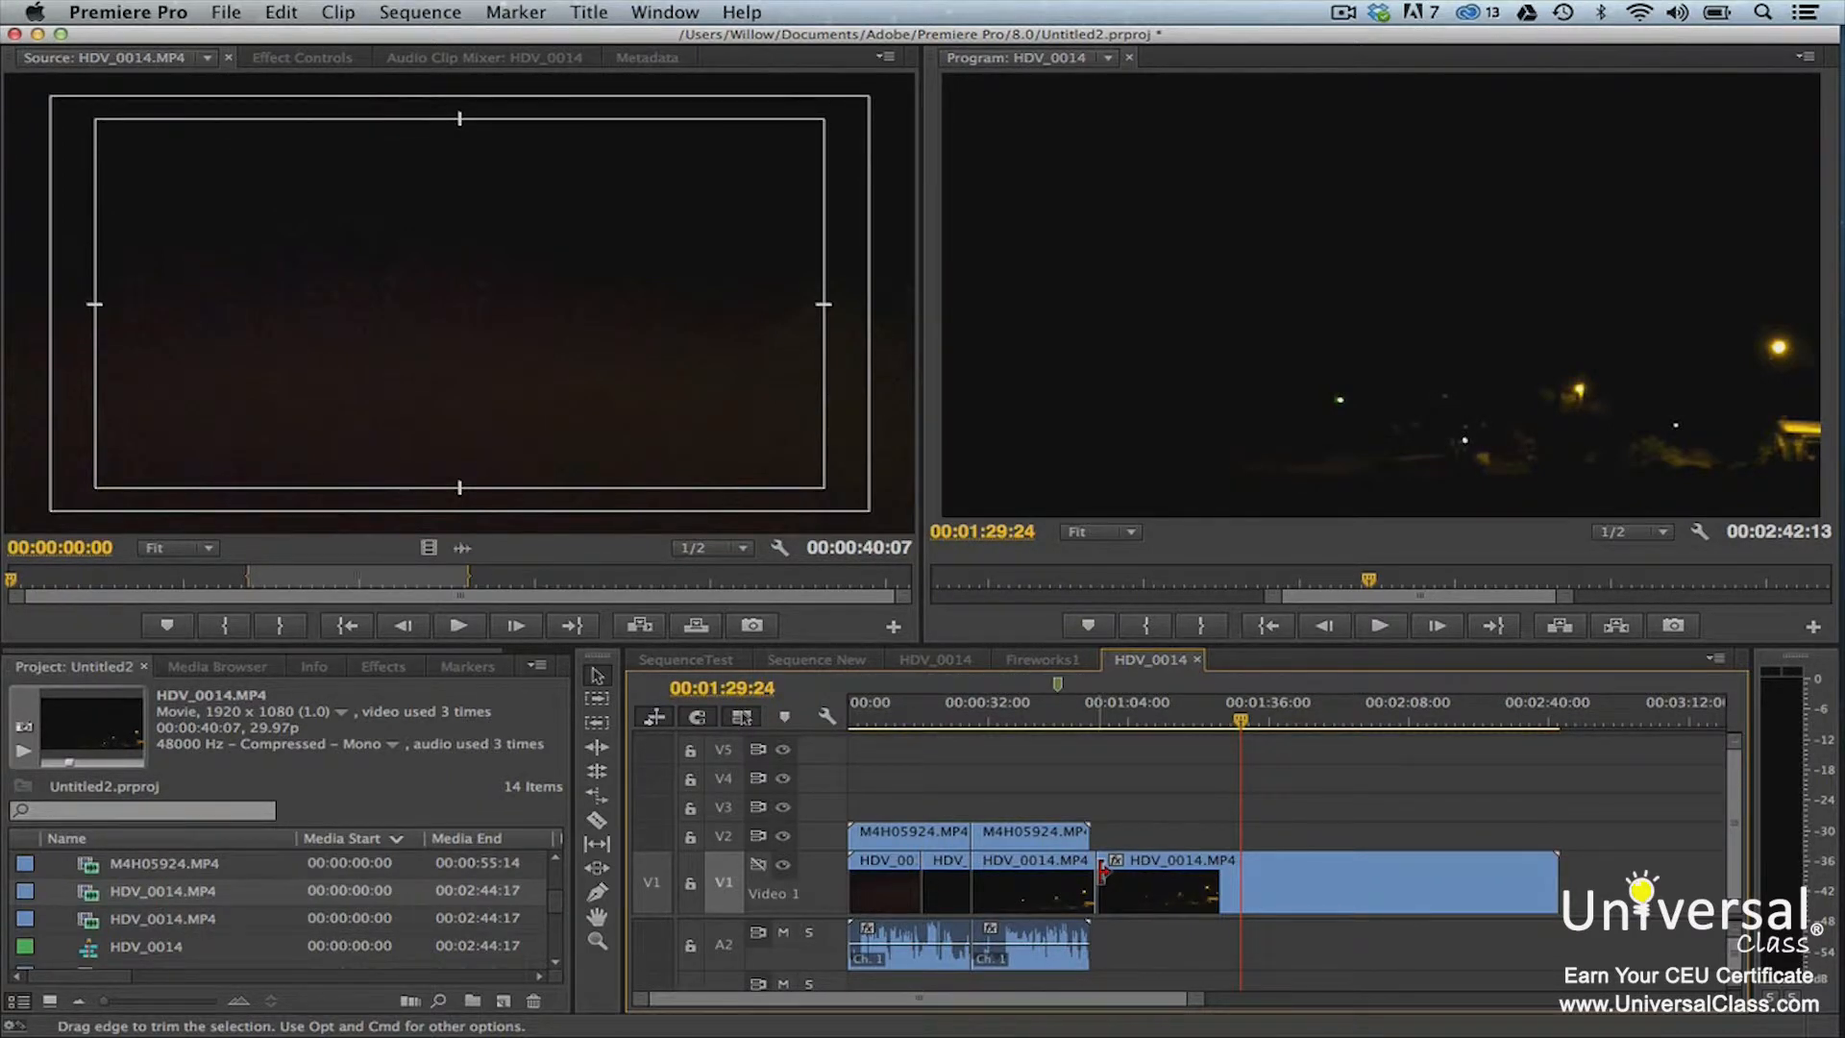
Trim the last V1 clip's start to about 00:01:53:04 and undo it, and likewise try shortening the clip's end
{"action": "left_click_drag", "start_coordinate": [1103, 870], "coordinate": [1348, 862]}
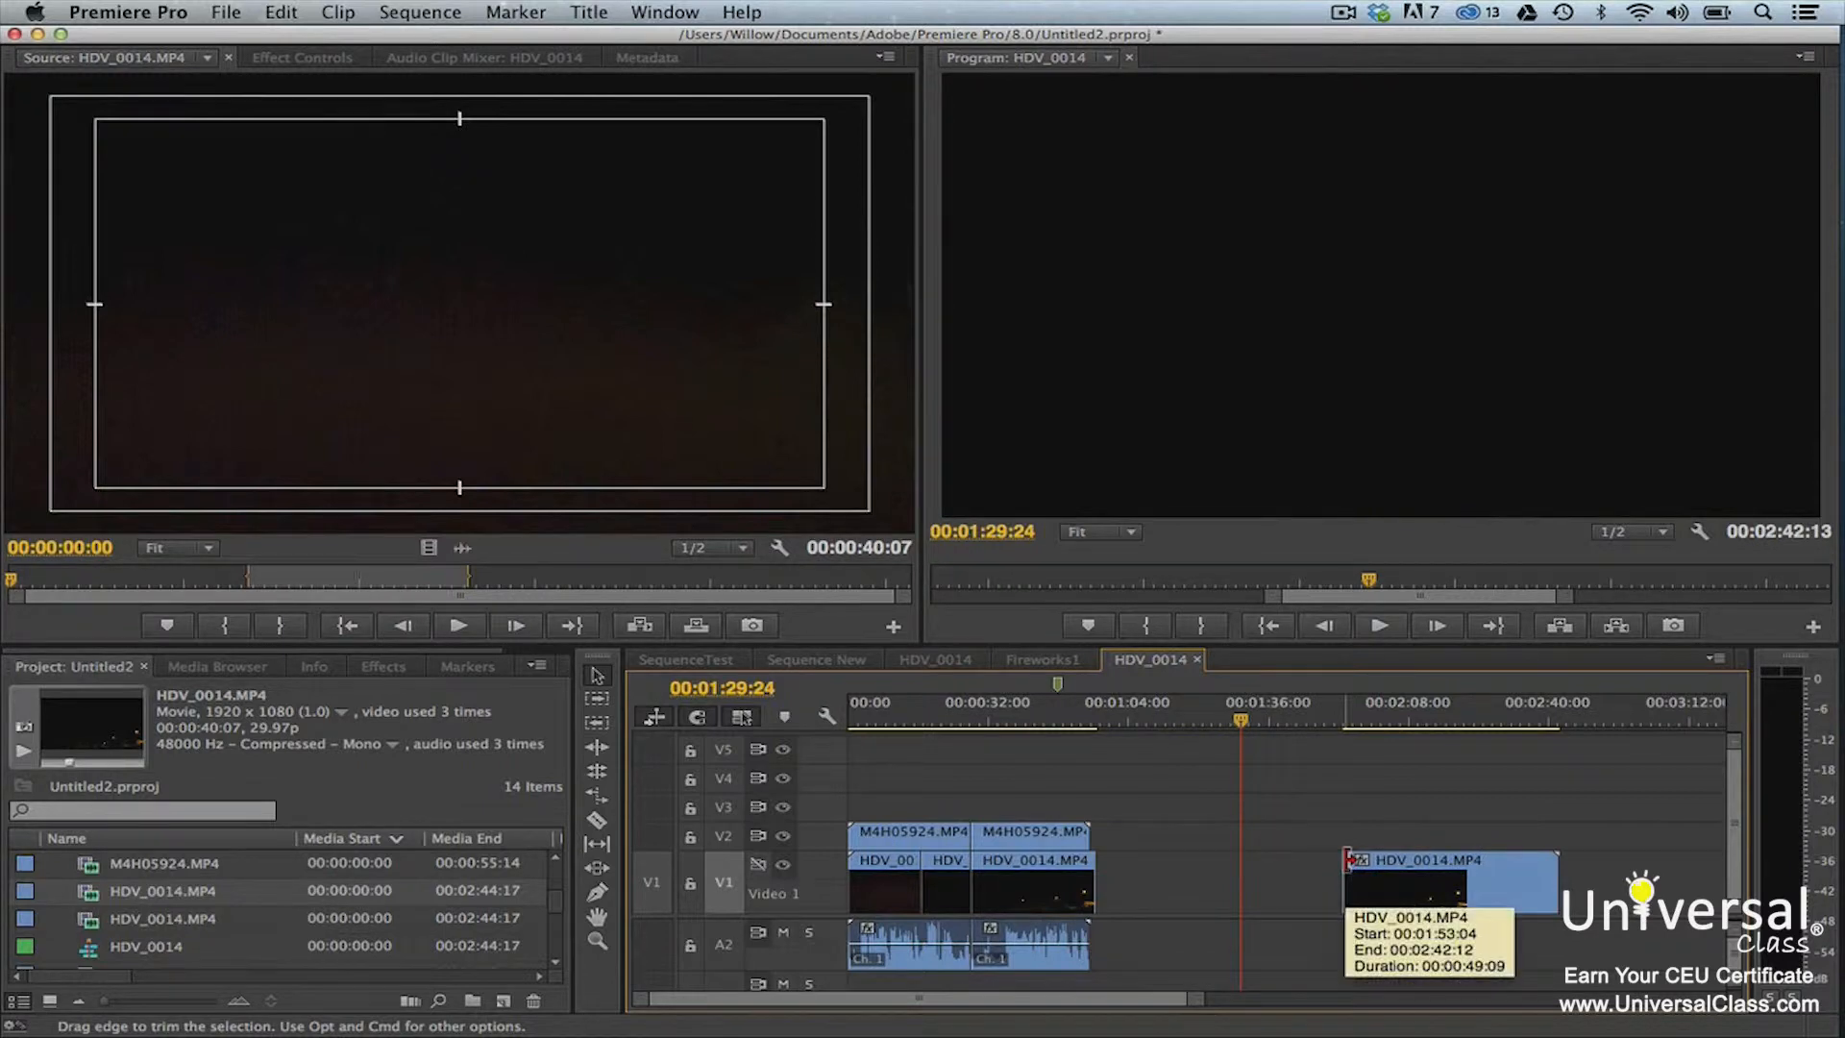
{"action": "key", "text": "super+z"}
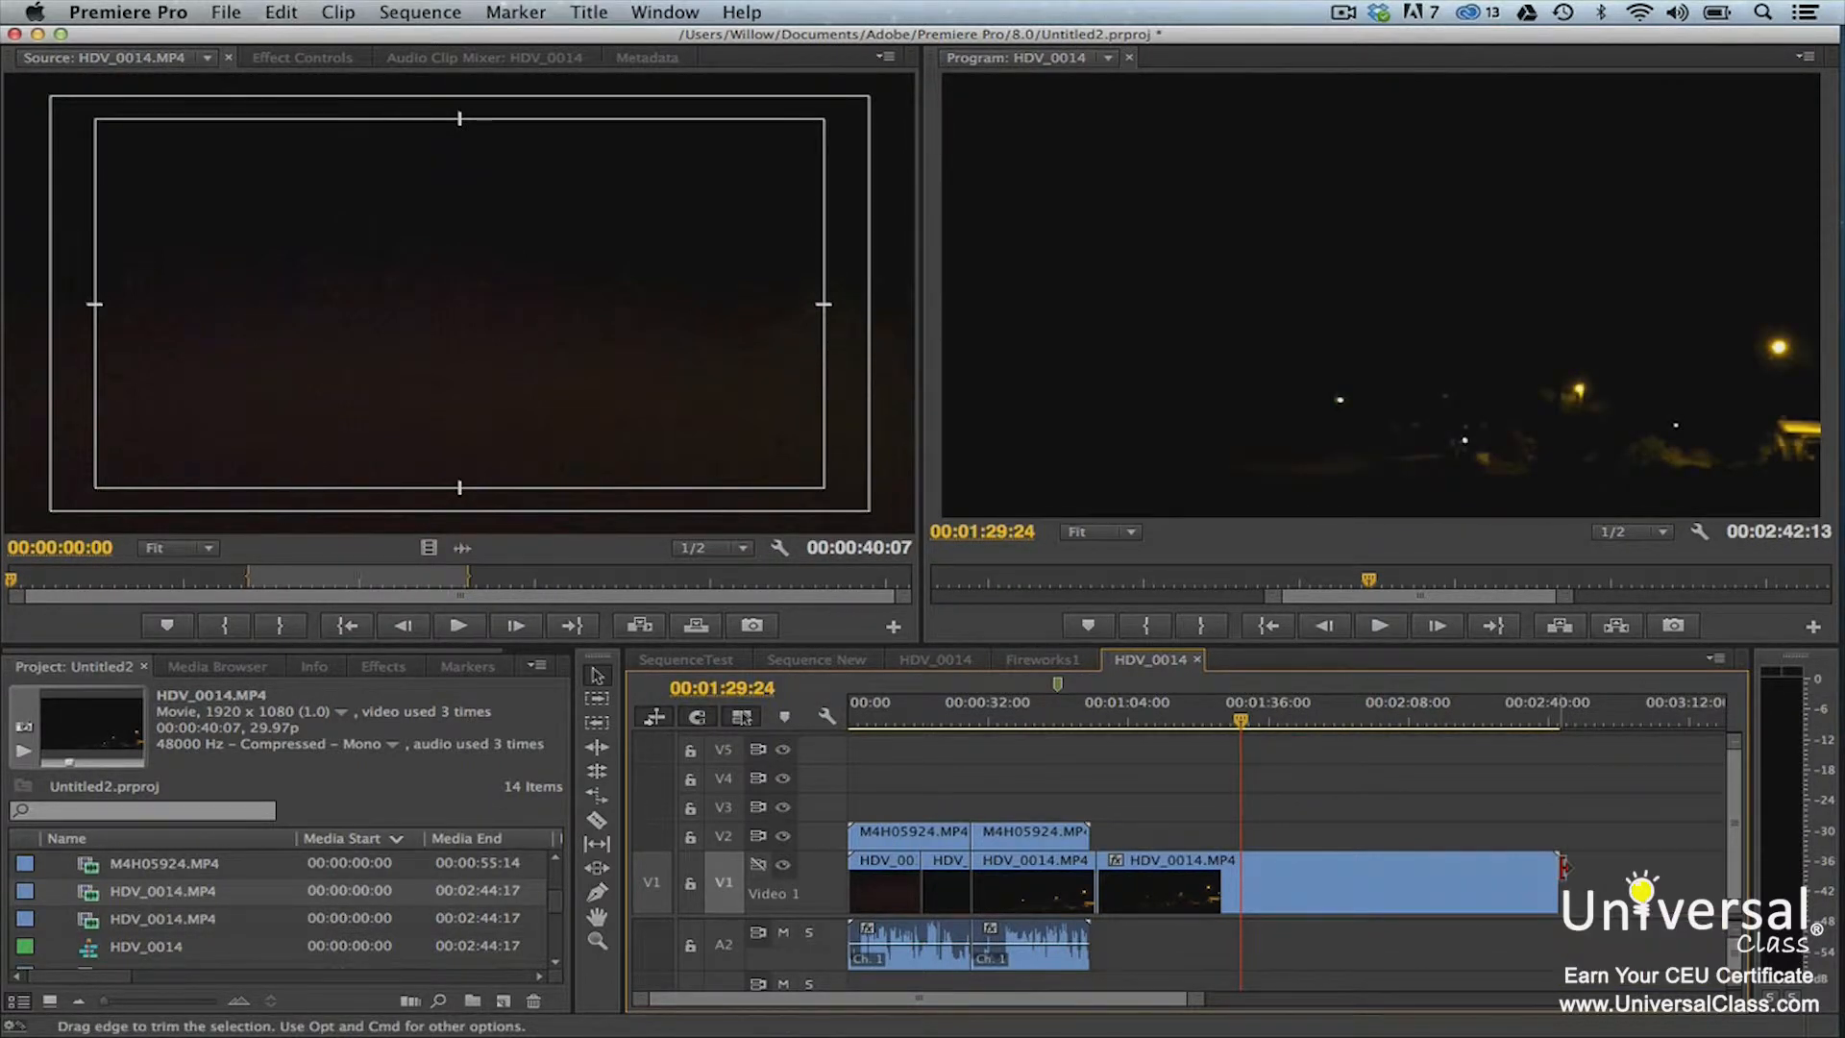
{"action": "left_click_drag", "start_coordinate": [1562, 867], "coordinate": [1484, 890]}
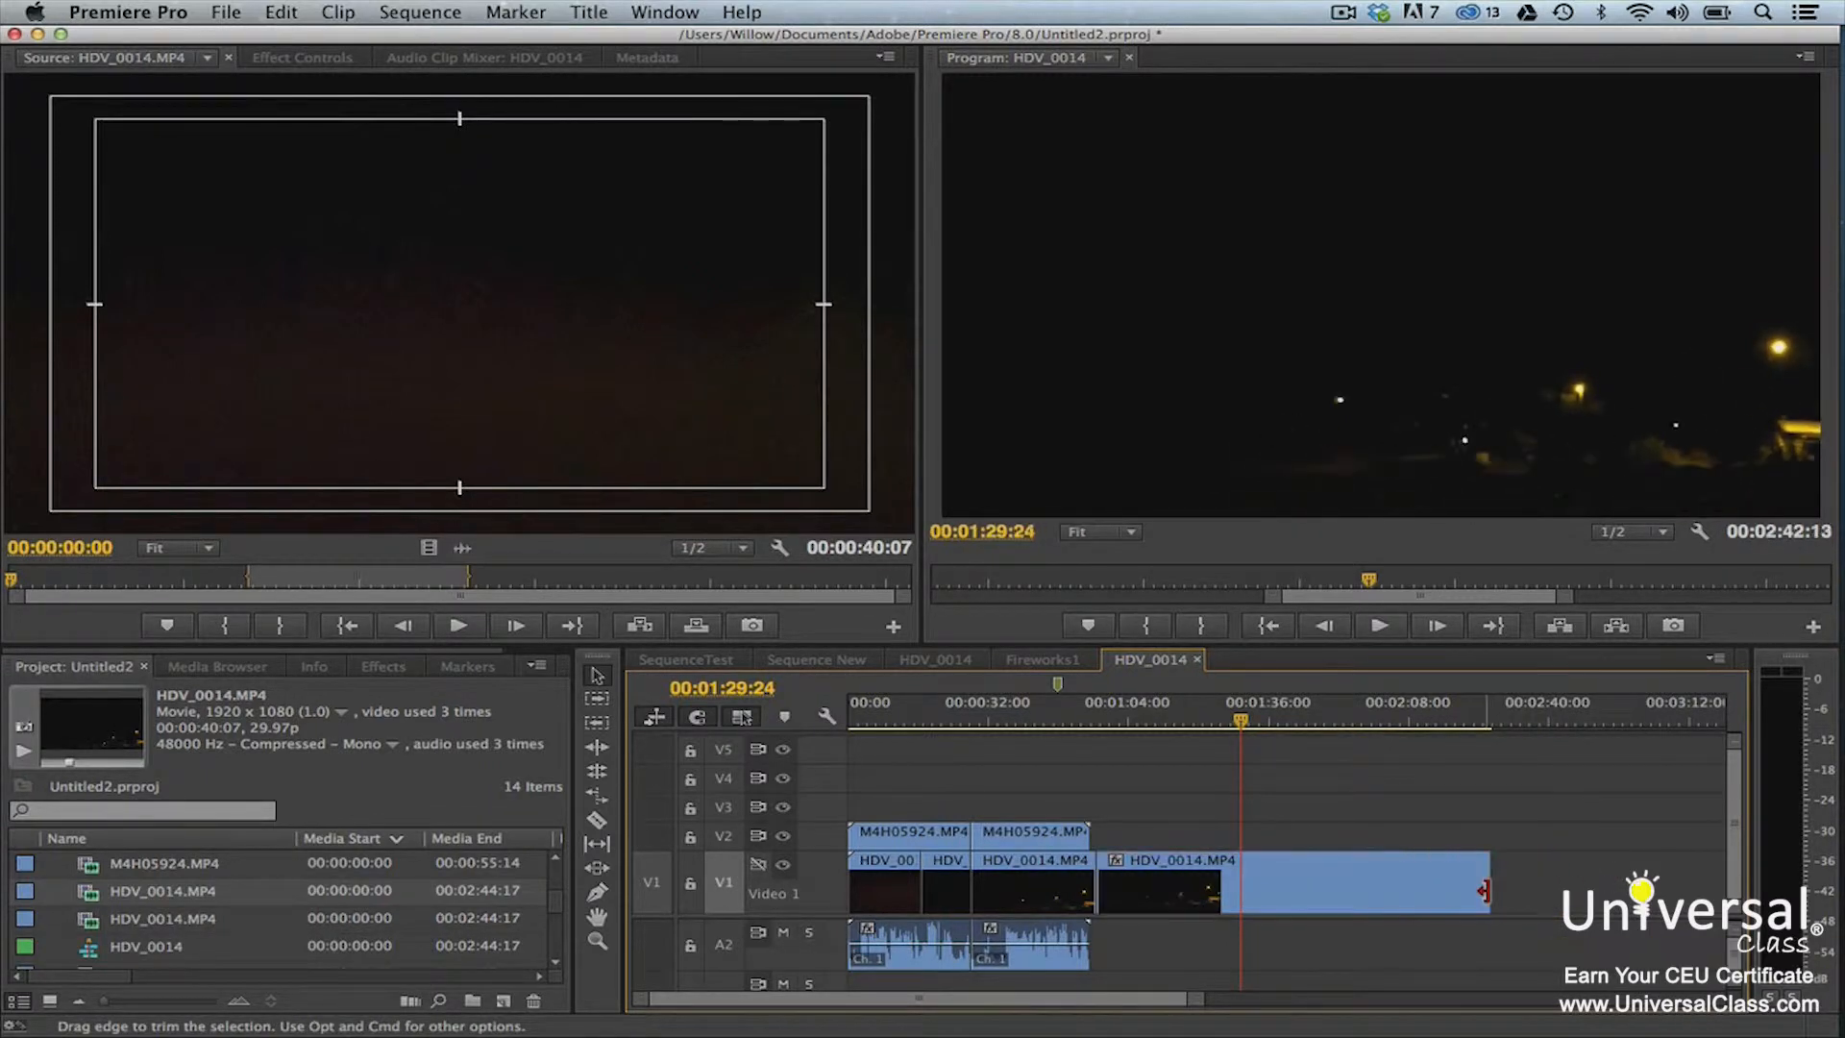
{"action": "key", "text": "super+z"}
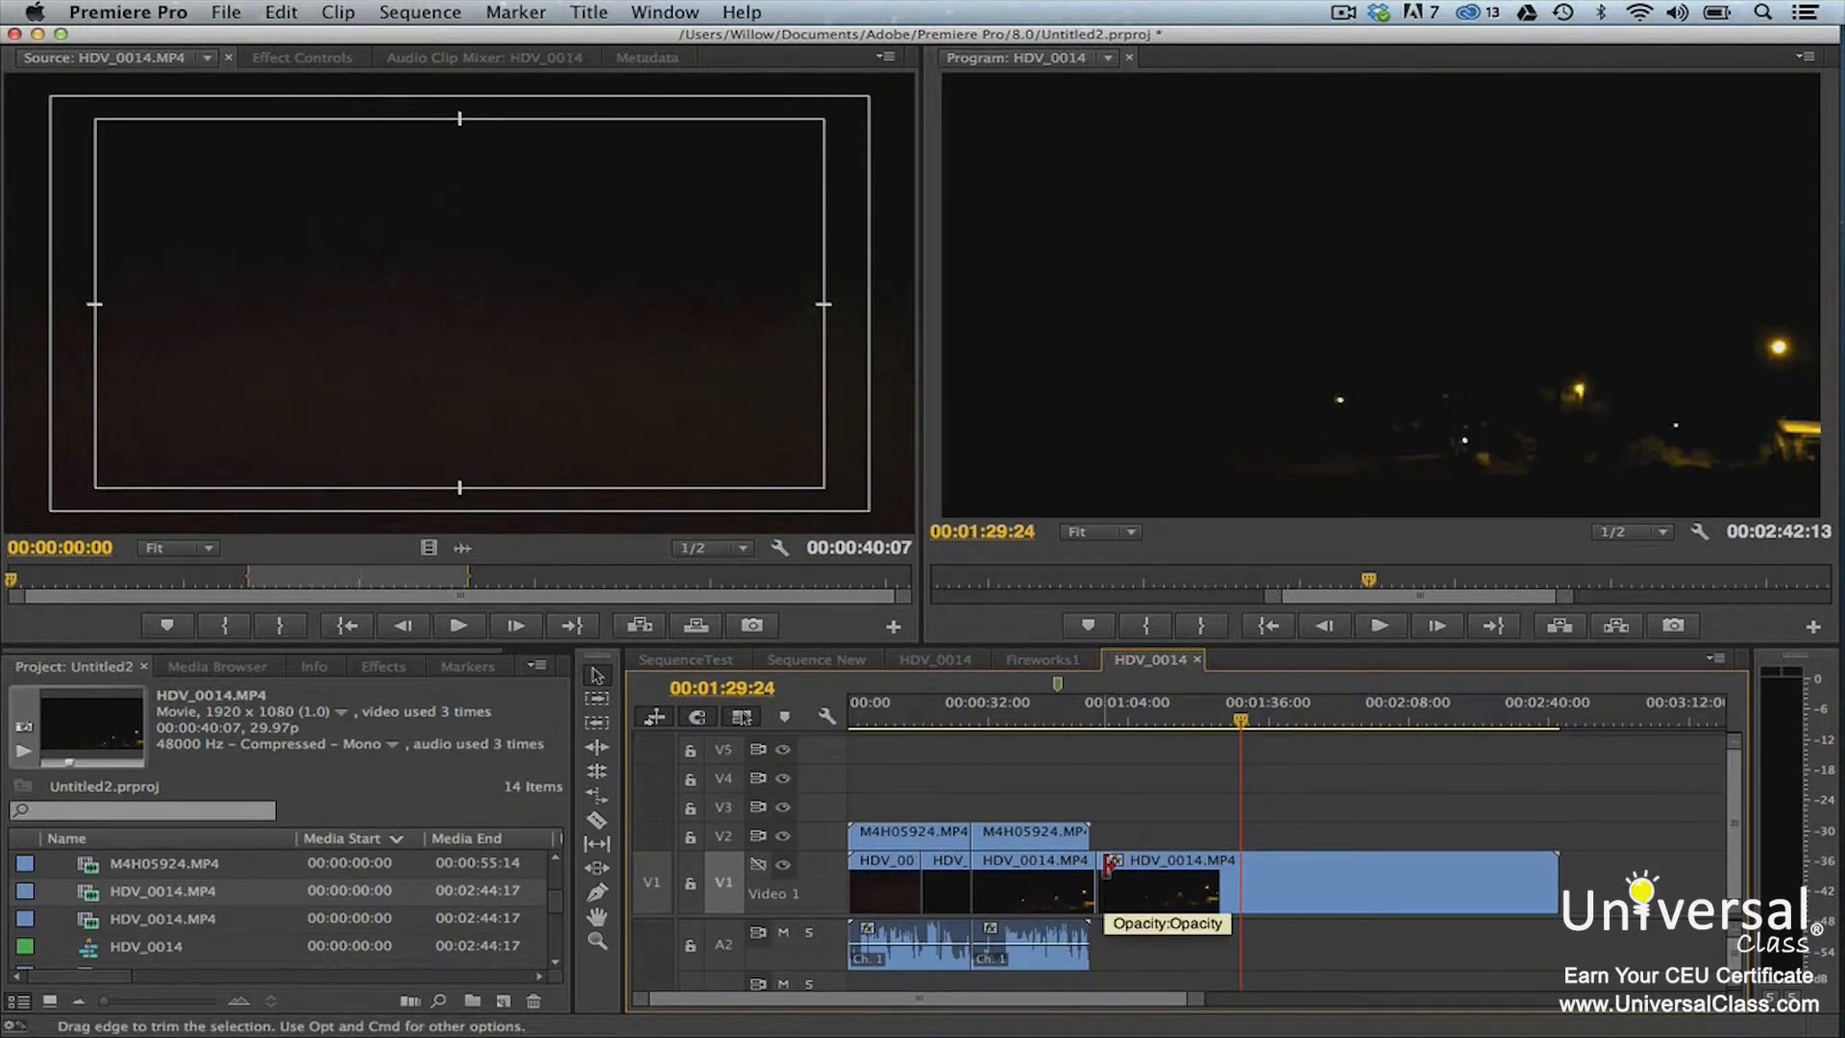
Try trimming the start of the last HDV_0014.MP4 clip on V1 by about +00:00:19:27, and undo the trim
{"action": "left_click_drag", "start_coordinate": [1108, 865], "coordinate": [1195, 870]}
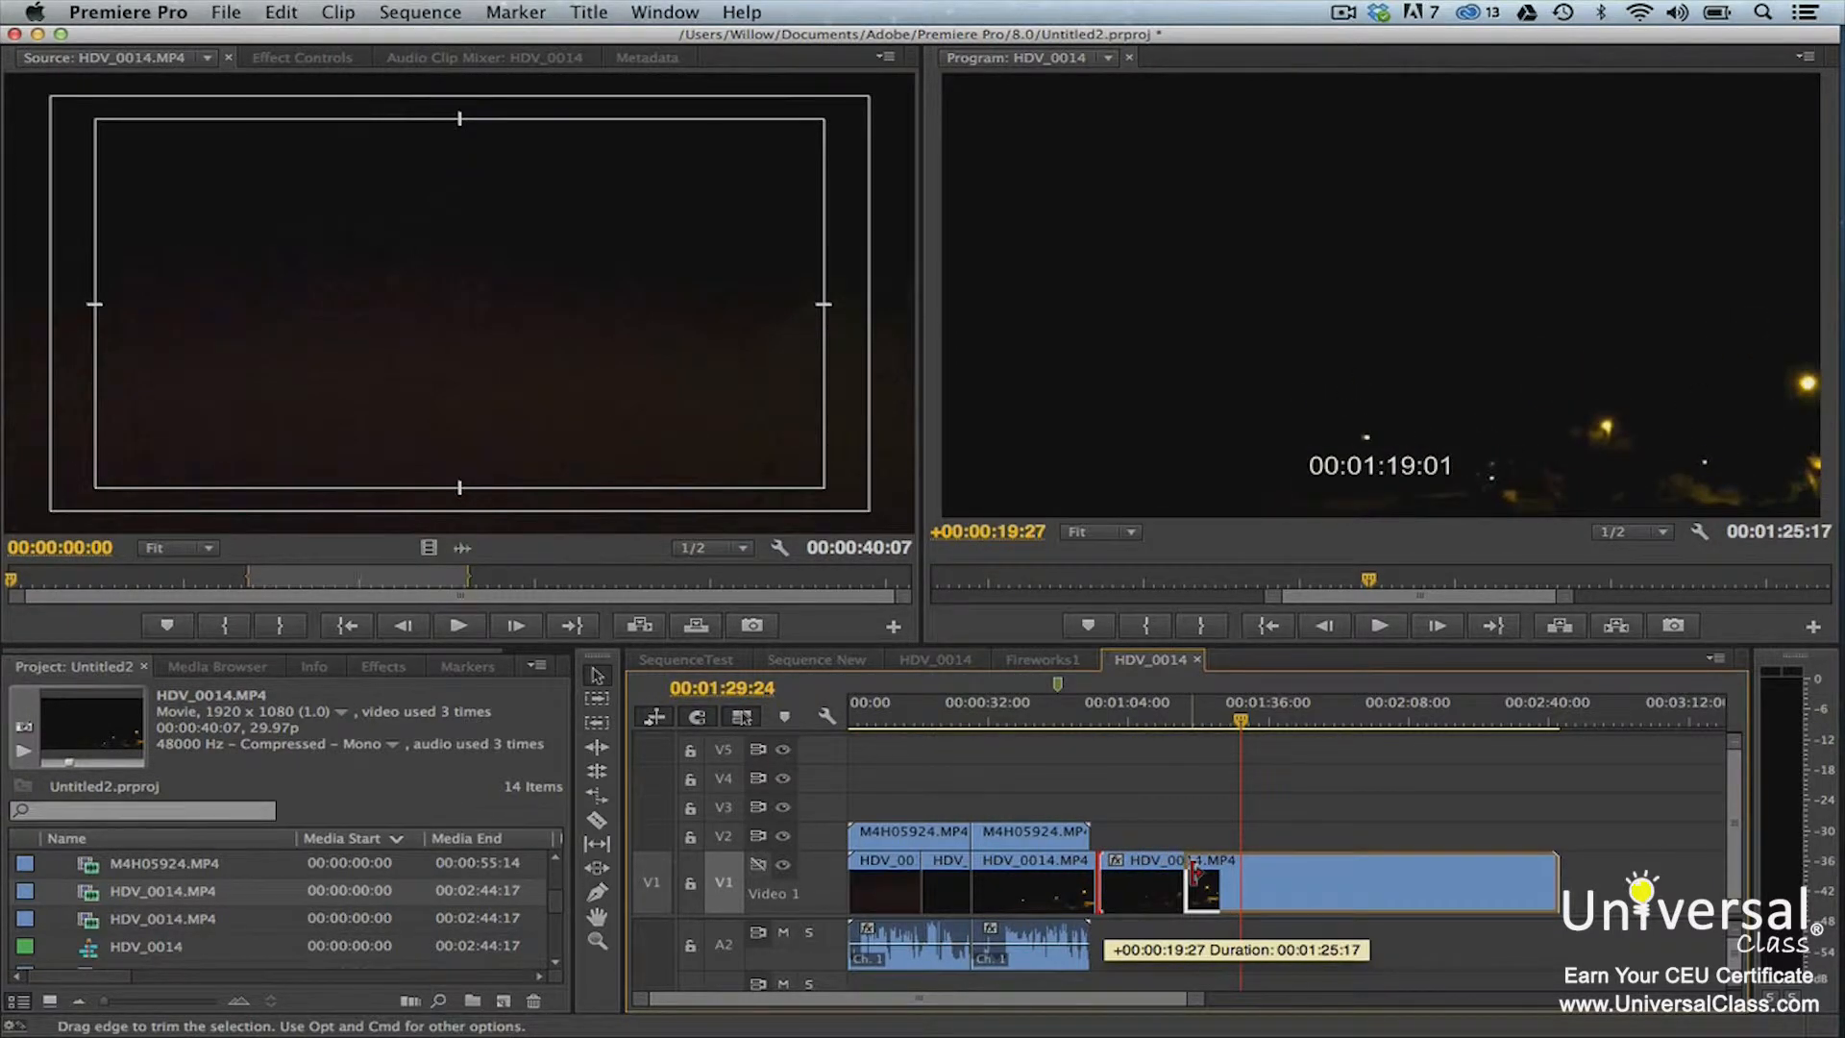
{"action": "left_click_drag", "start_coordinate": [1194, 871], "coordinate": [1196, 872]}
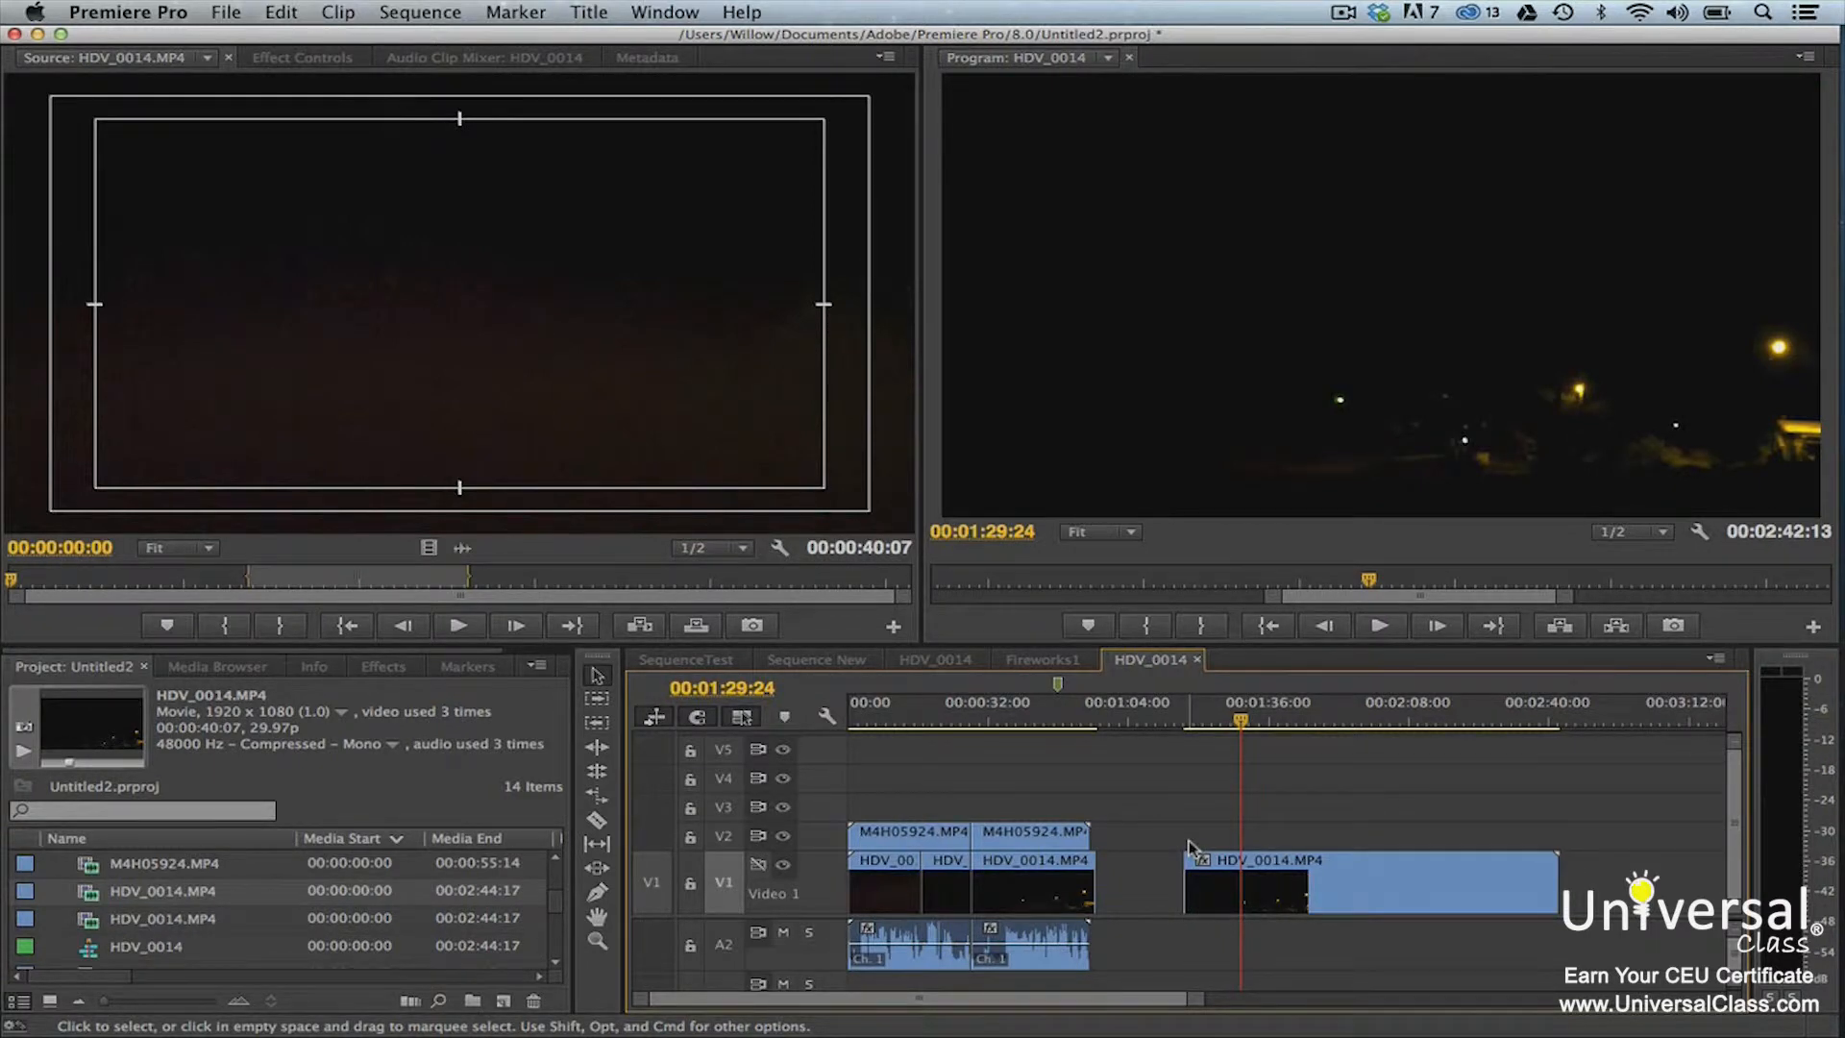
{"action": "key", "text": "super+z"}
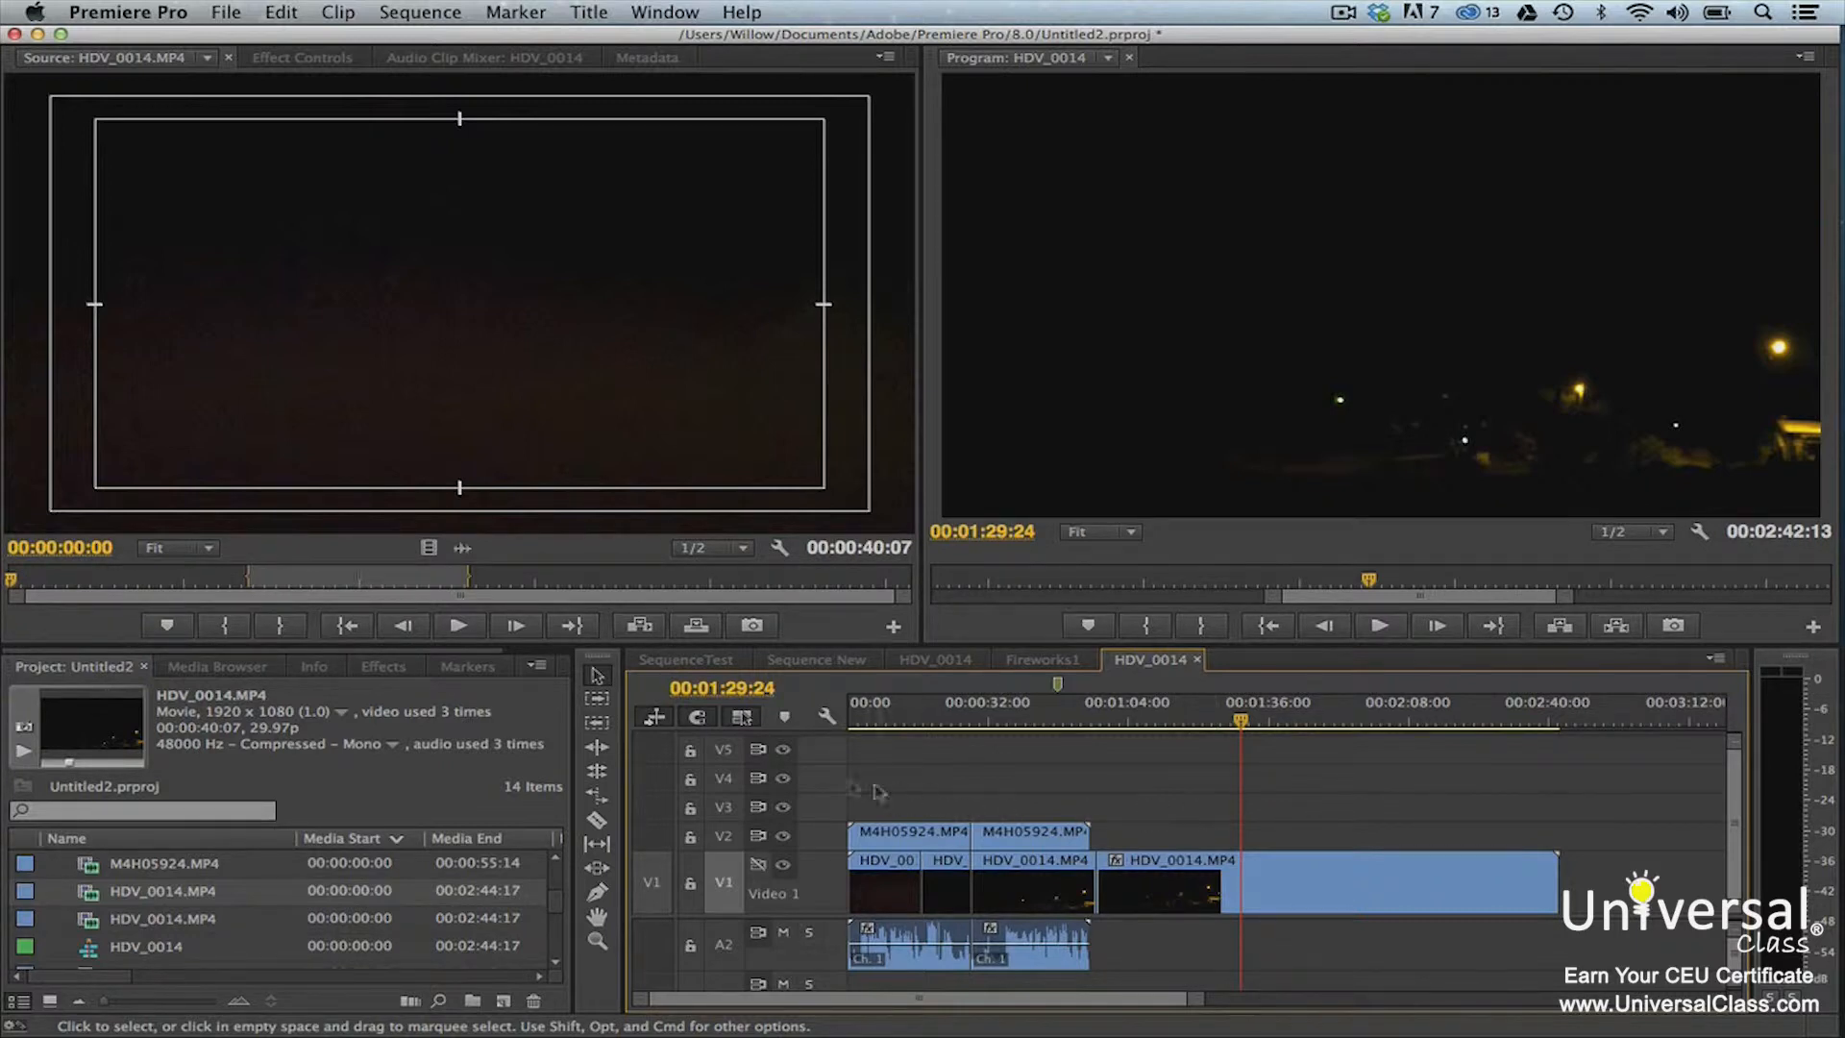
Try a ripple edit on the start of the last V1 clip, shortening it to about 00:01:07:22
{"action": "left_click", "coordinate": [599, 749]}
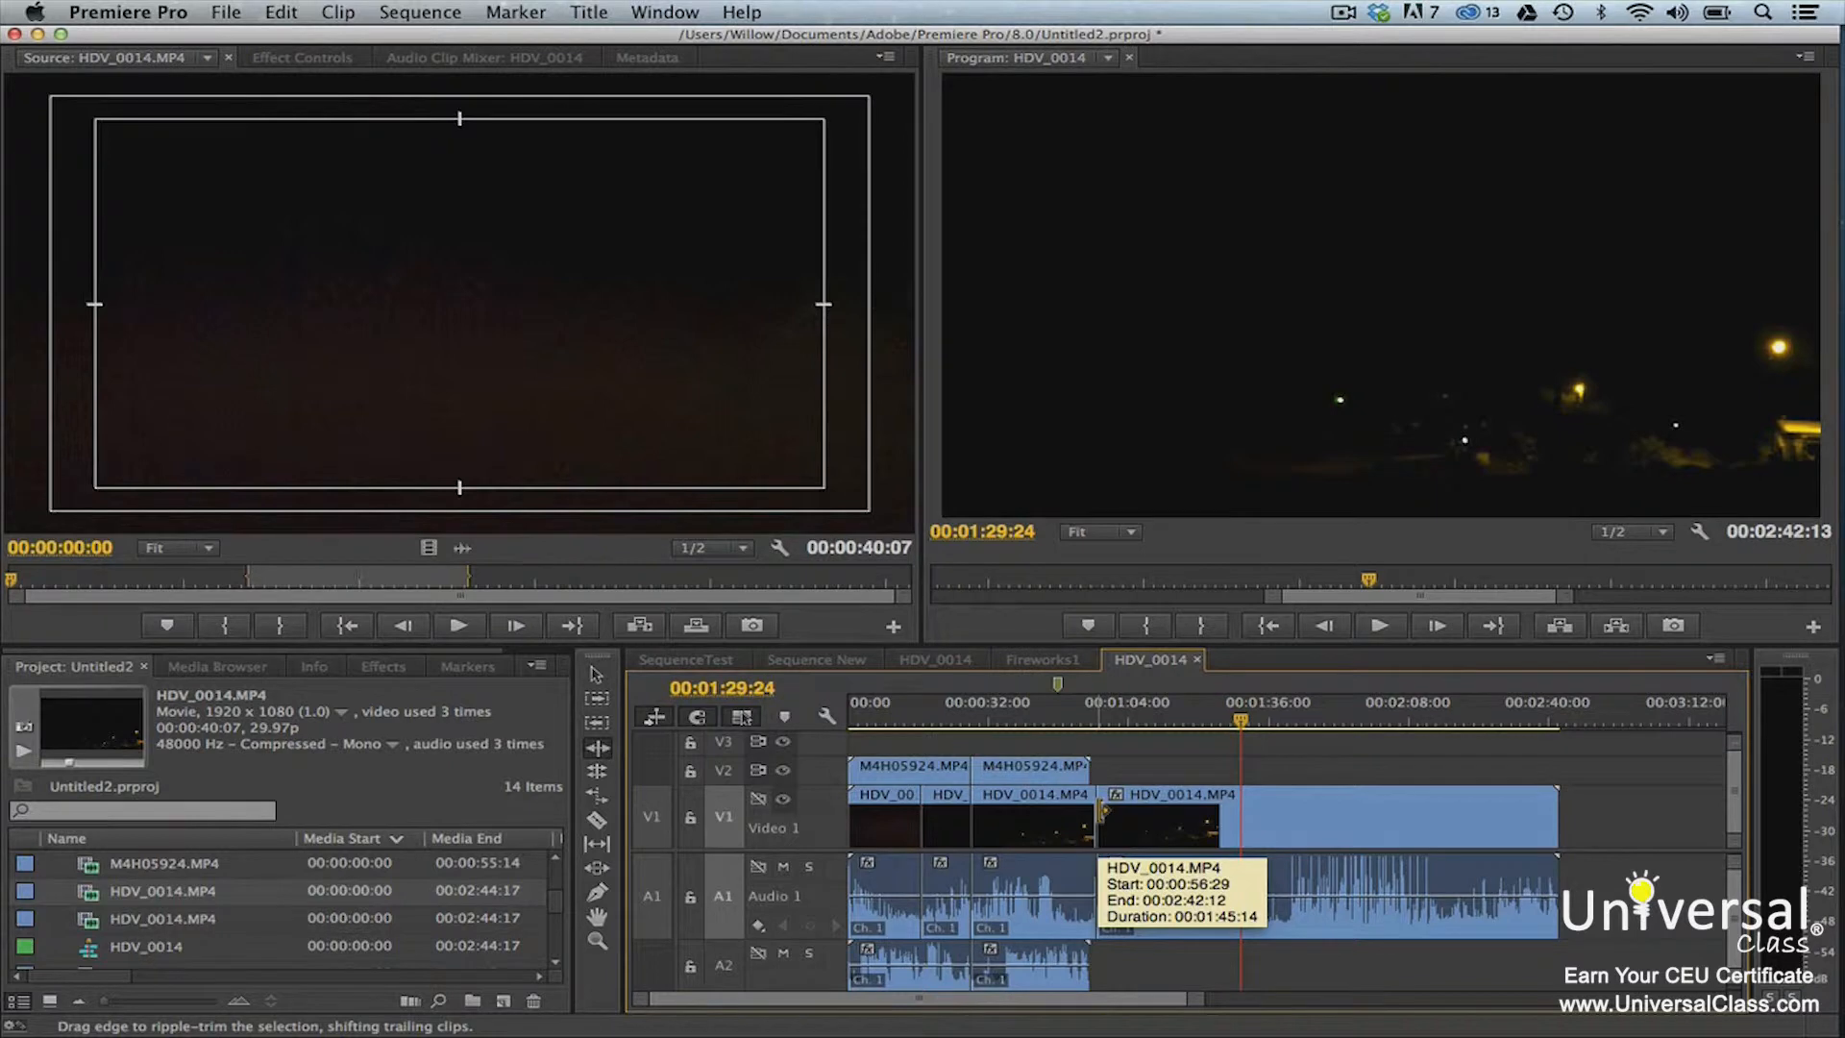
{"action": "left_click_drag", "start_coordinate": [1104, 815], "coordinate": [1268, 825]}
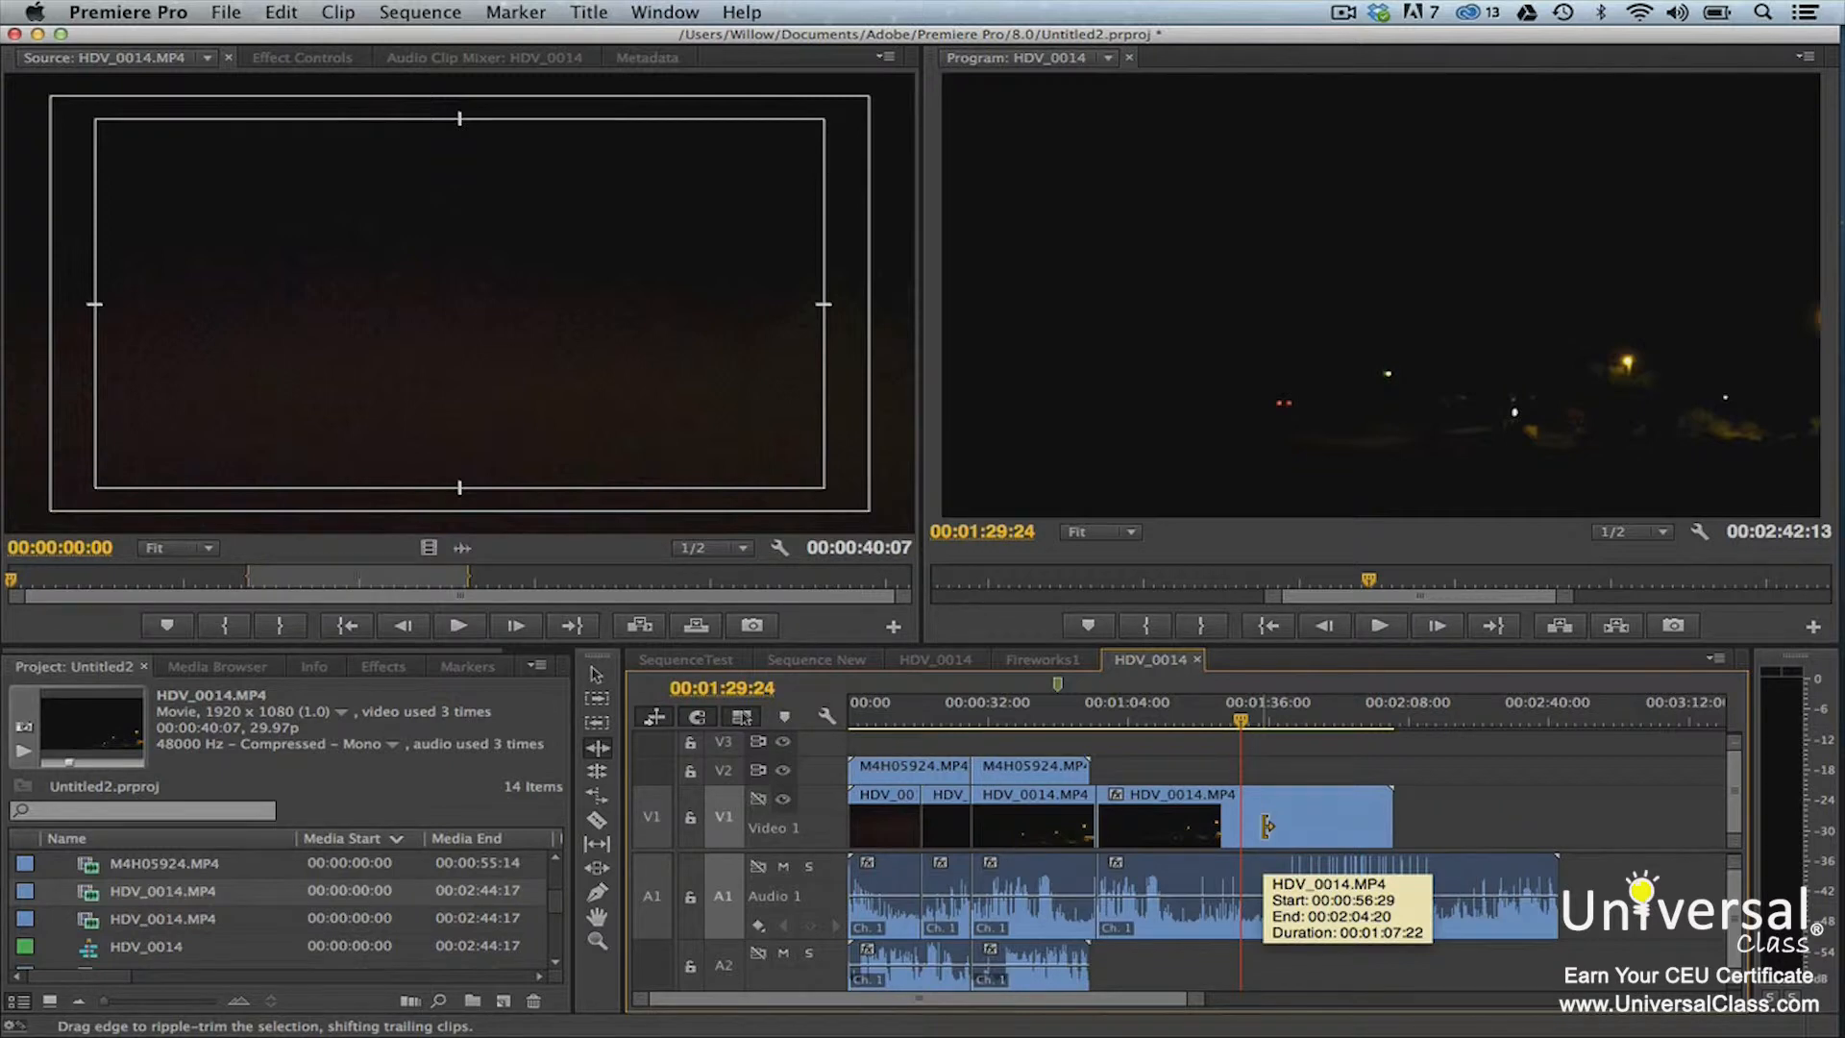
{"action": "left_click", "coordinate": [1188, 768]}
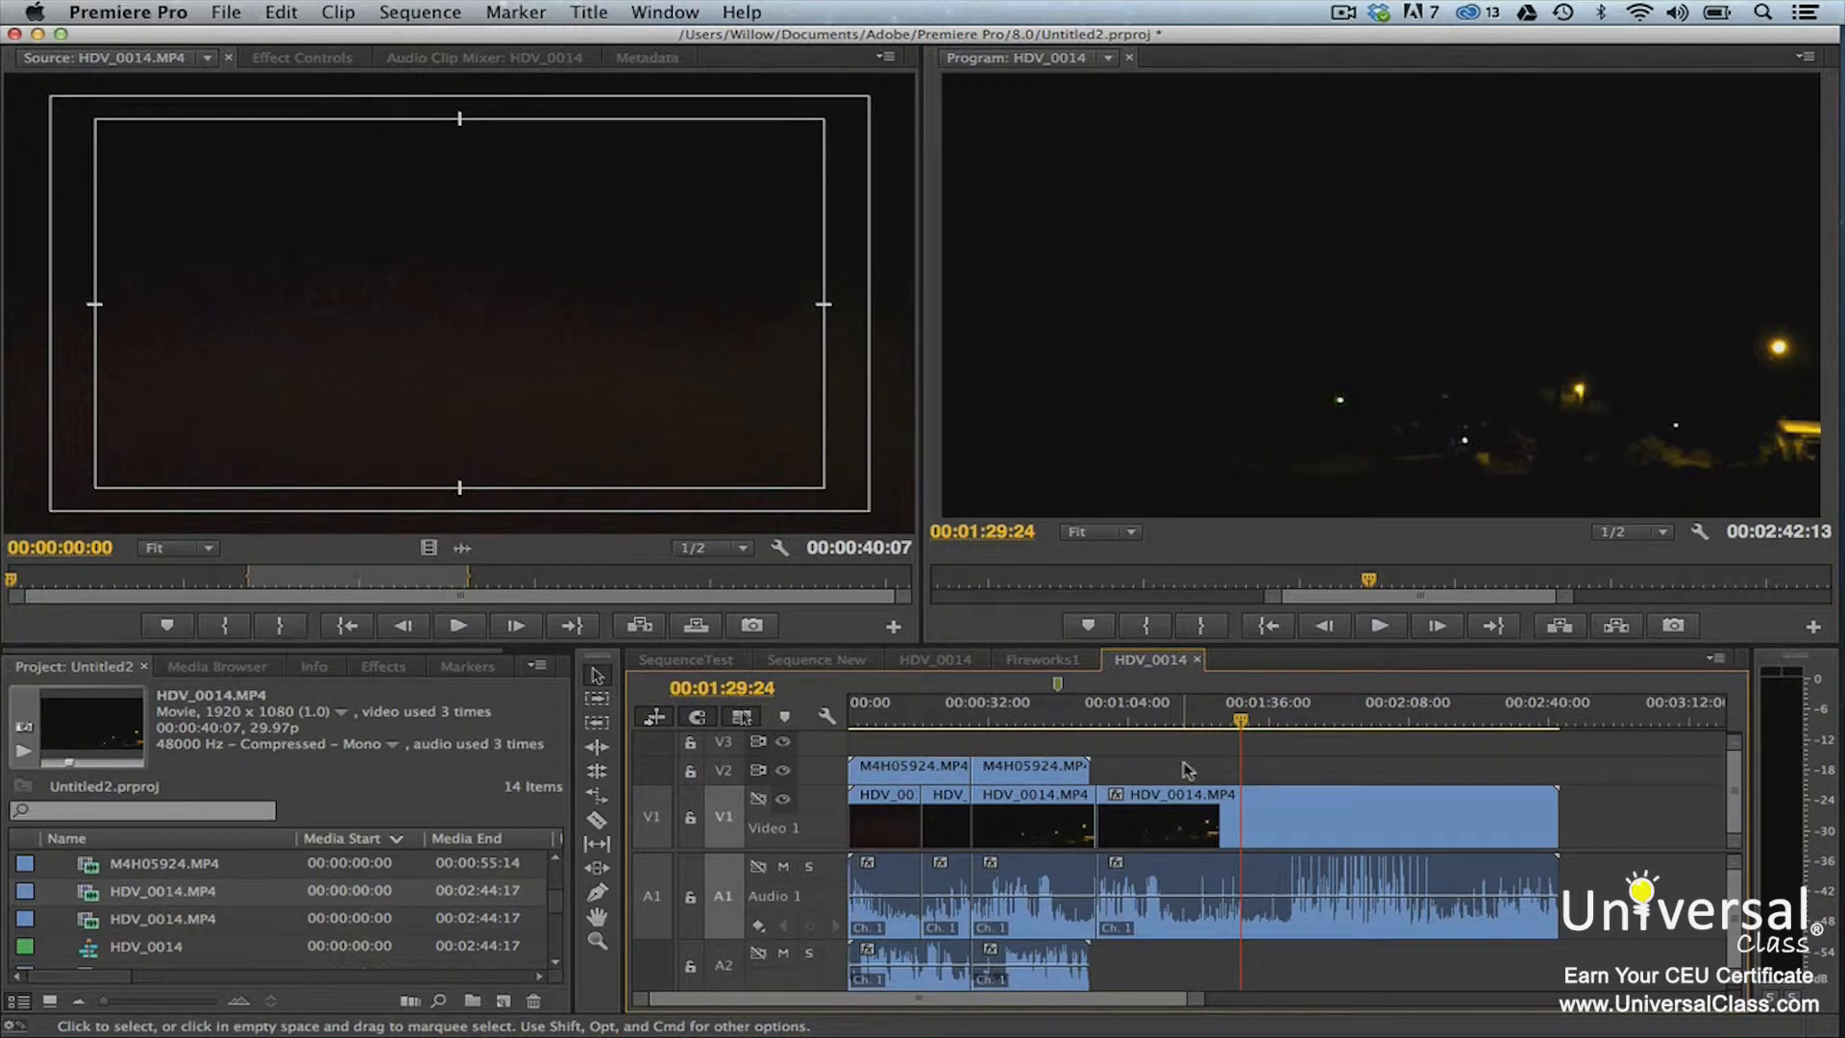
Try a rolling edit of about +00:00:13:05 on the cut before the last HDV_0014.MP4 clip on V1
{"action": "left_click", "coordinate": [597, 778]}
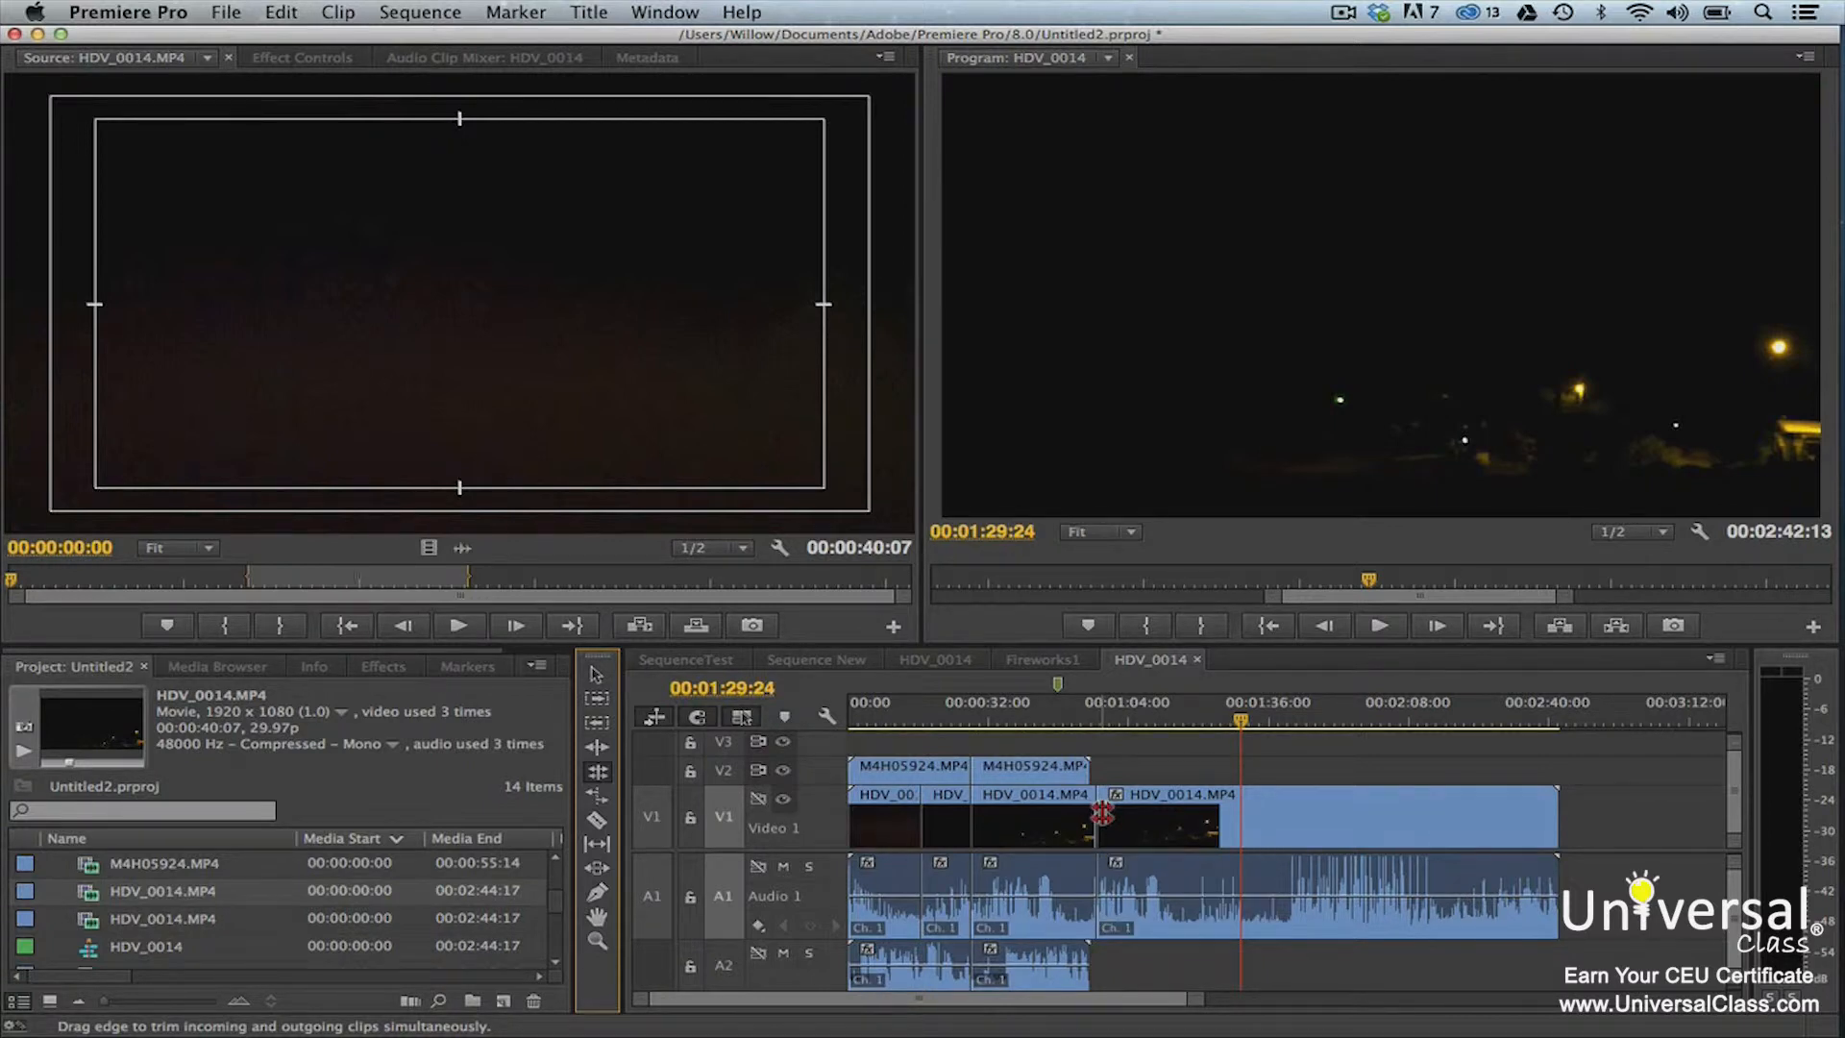
{"action": "left_click_drag", "start_coordinate": [1102, 813], "coordinate": [1160, 813]}
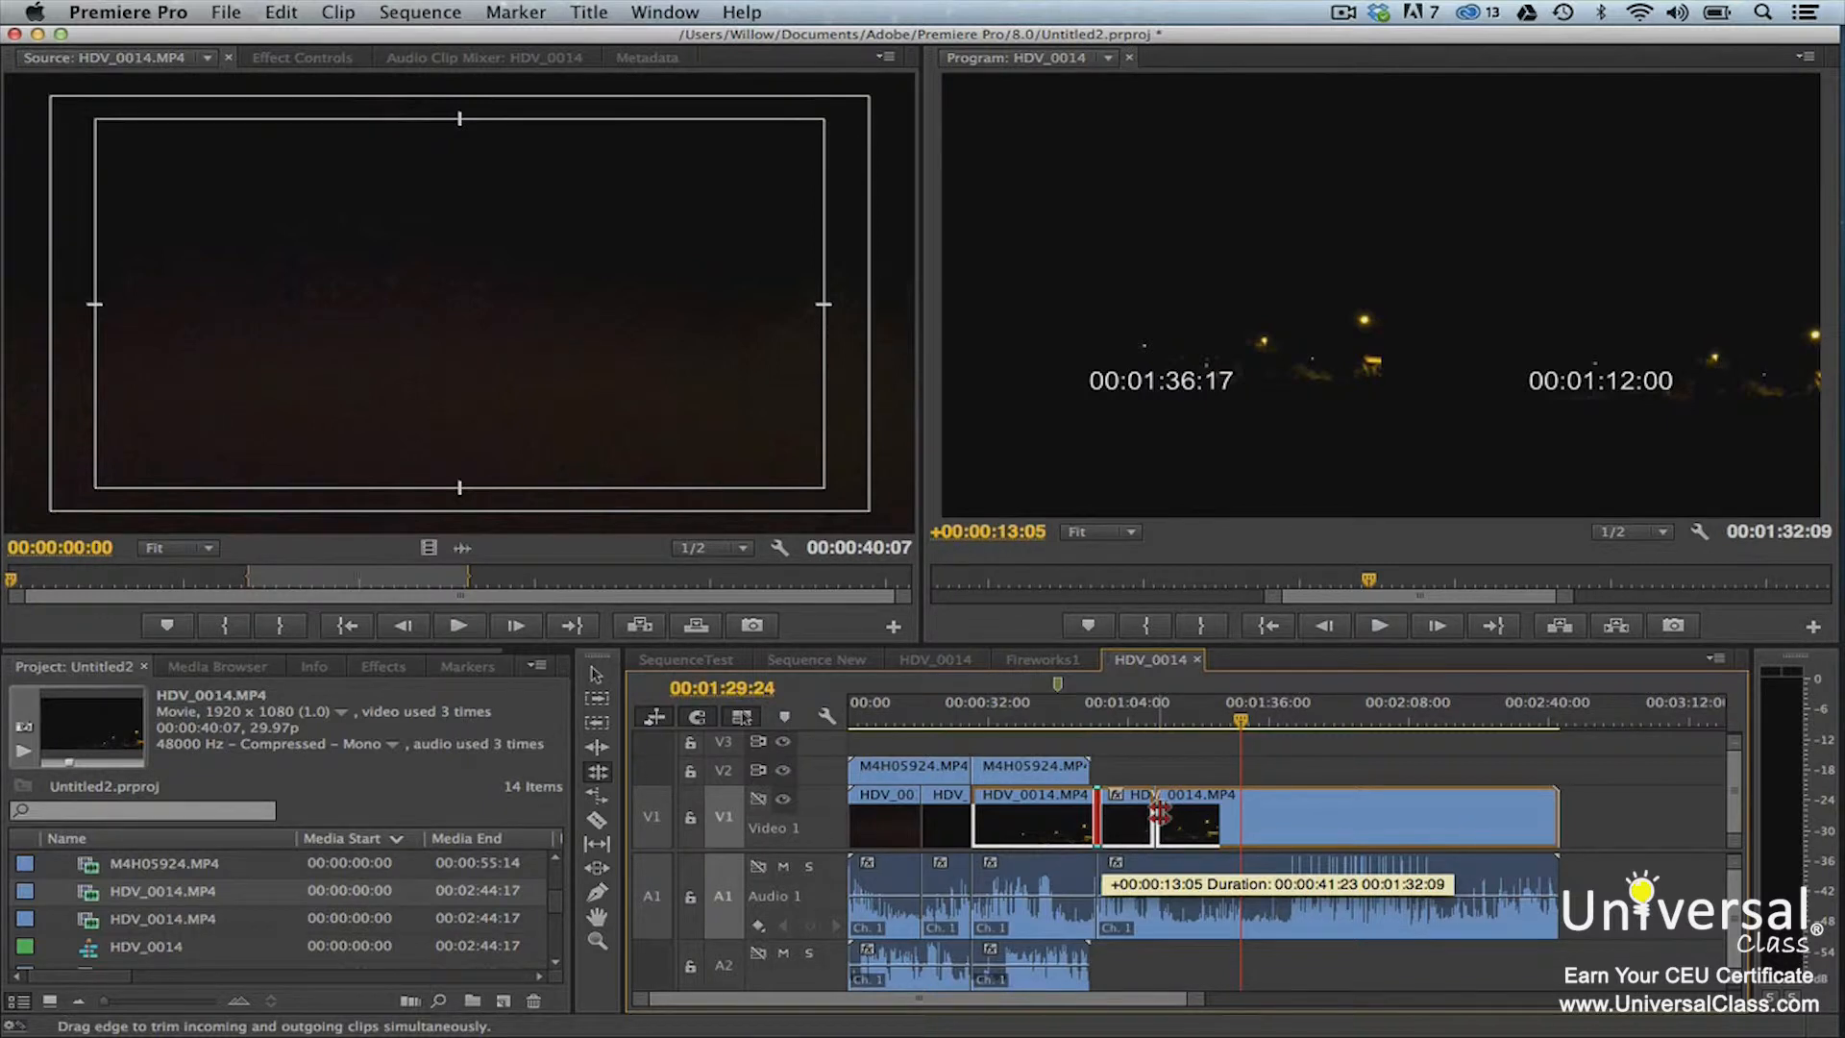
{"action": "left_click_drag", "start_coordinate": [1160, 813], "coordinate": [1160, 813]}
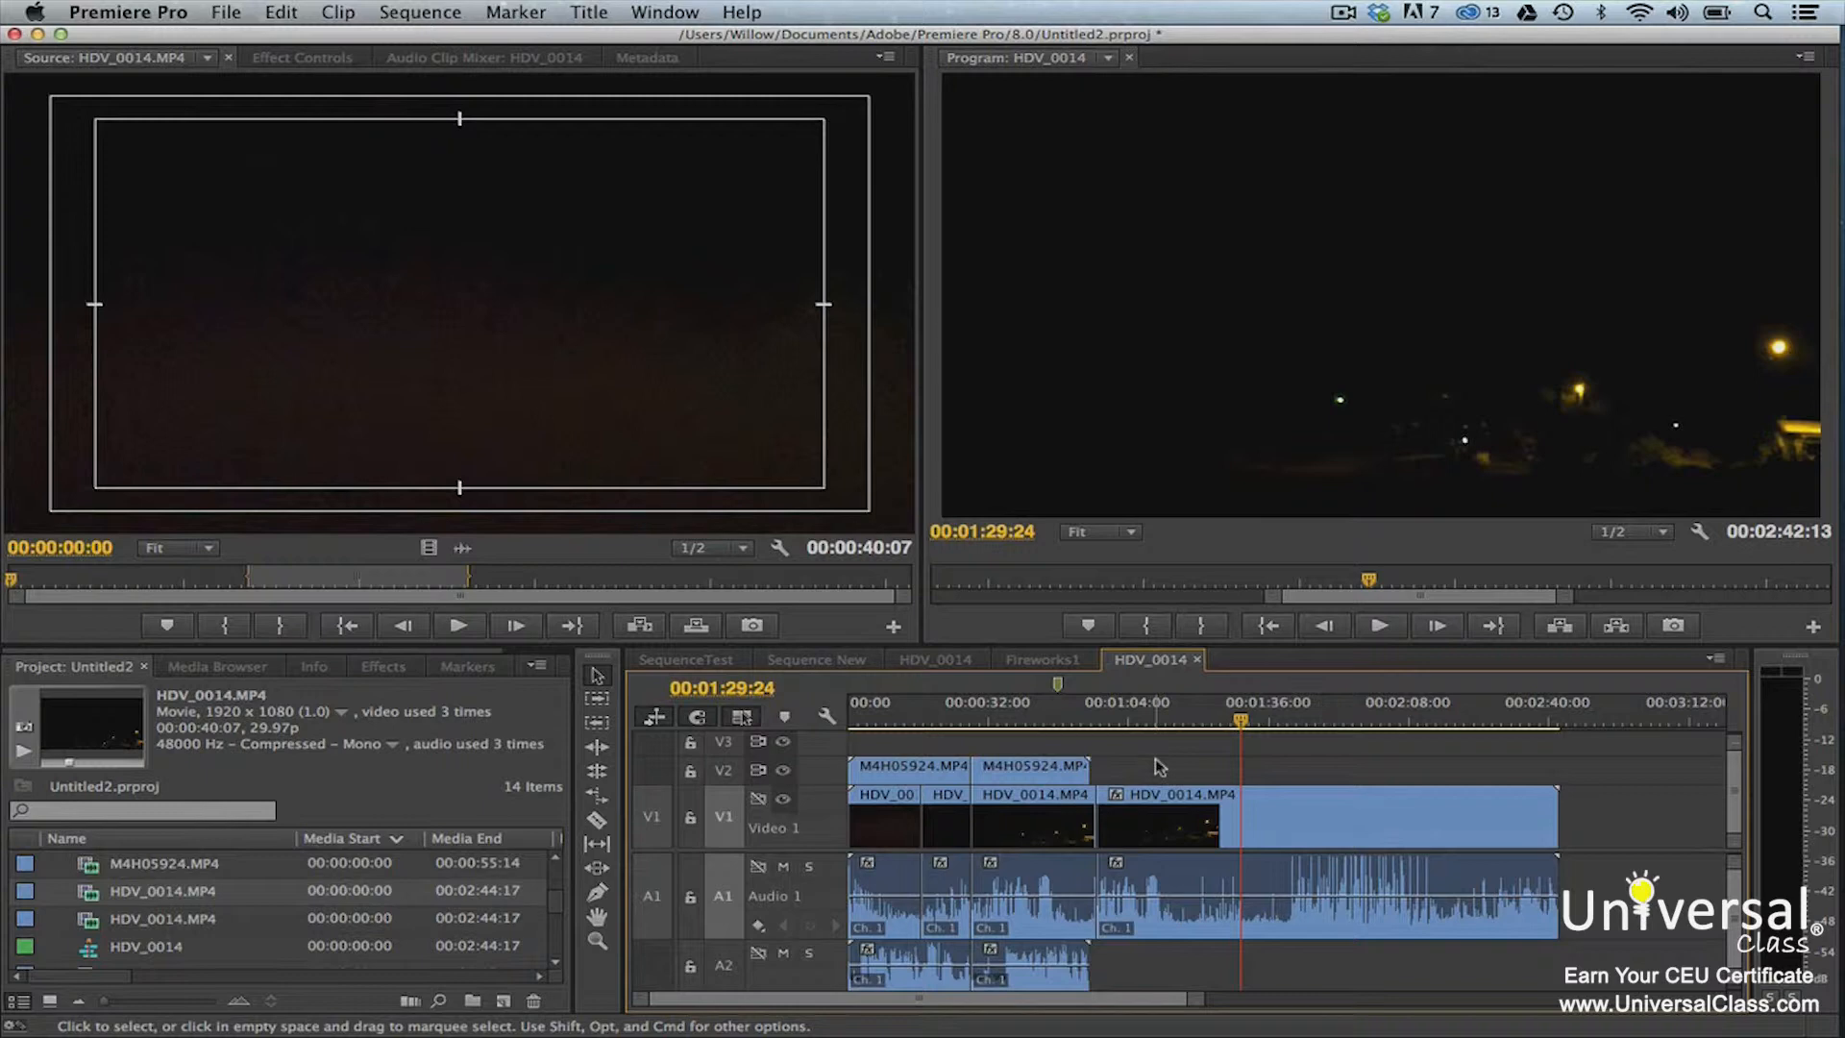
Slip the media inside the second M4H05924.MP4 clip on V2 with the Slip tool
{"action": "left_click", "coordinate": [603, 848]}
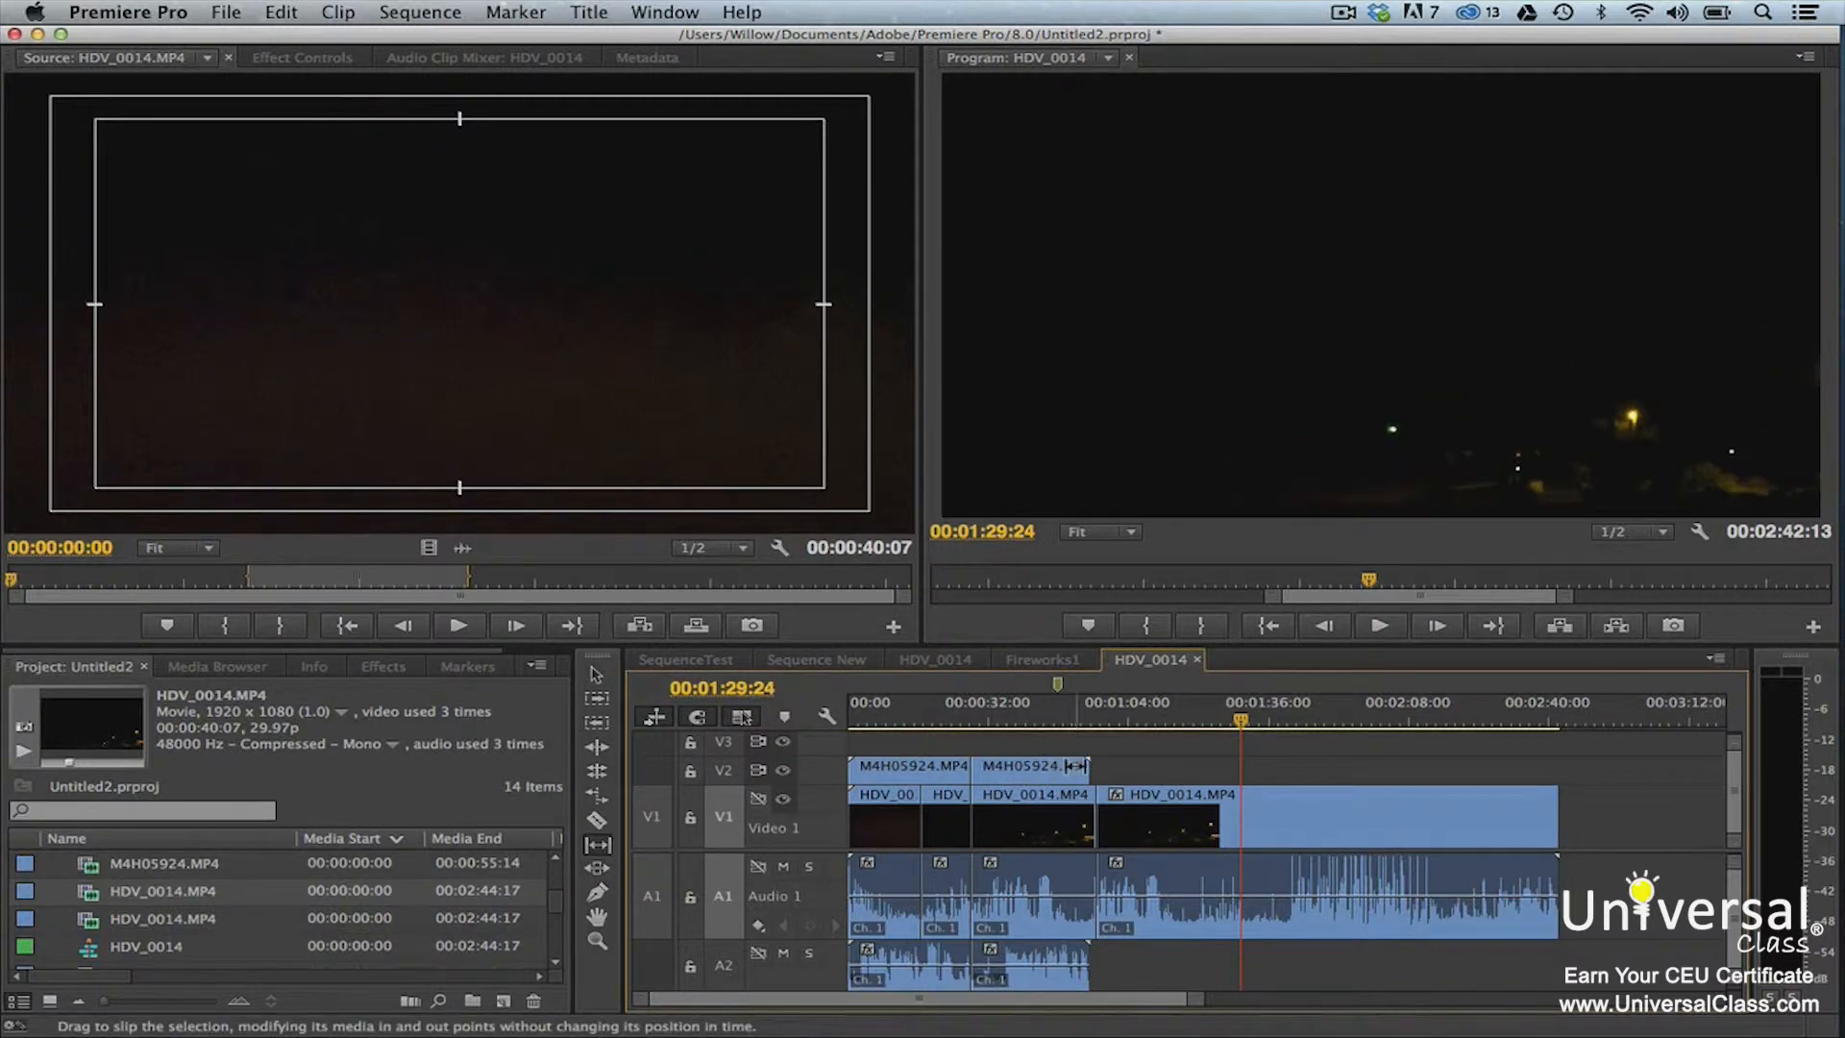
{"action": "left_click_drag", "start_coordinate": [1079, 765], "coordinate": [1190, 766]}
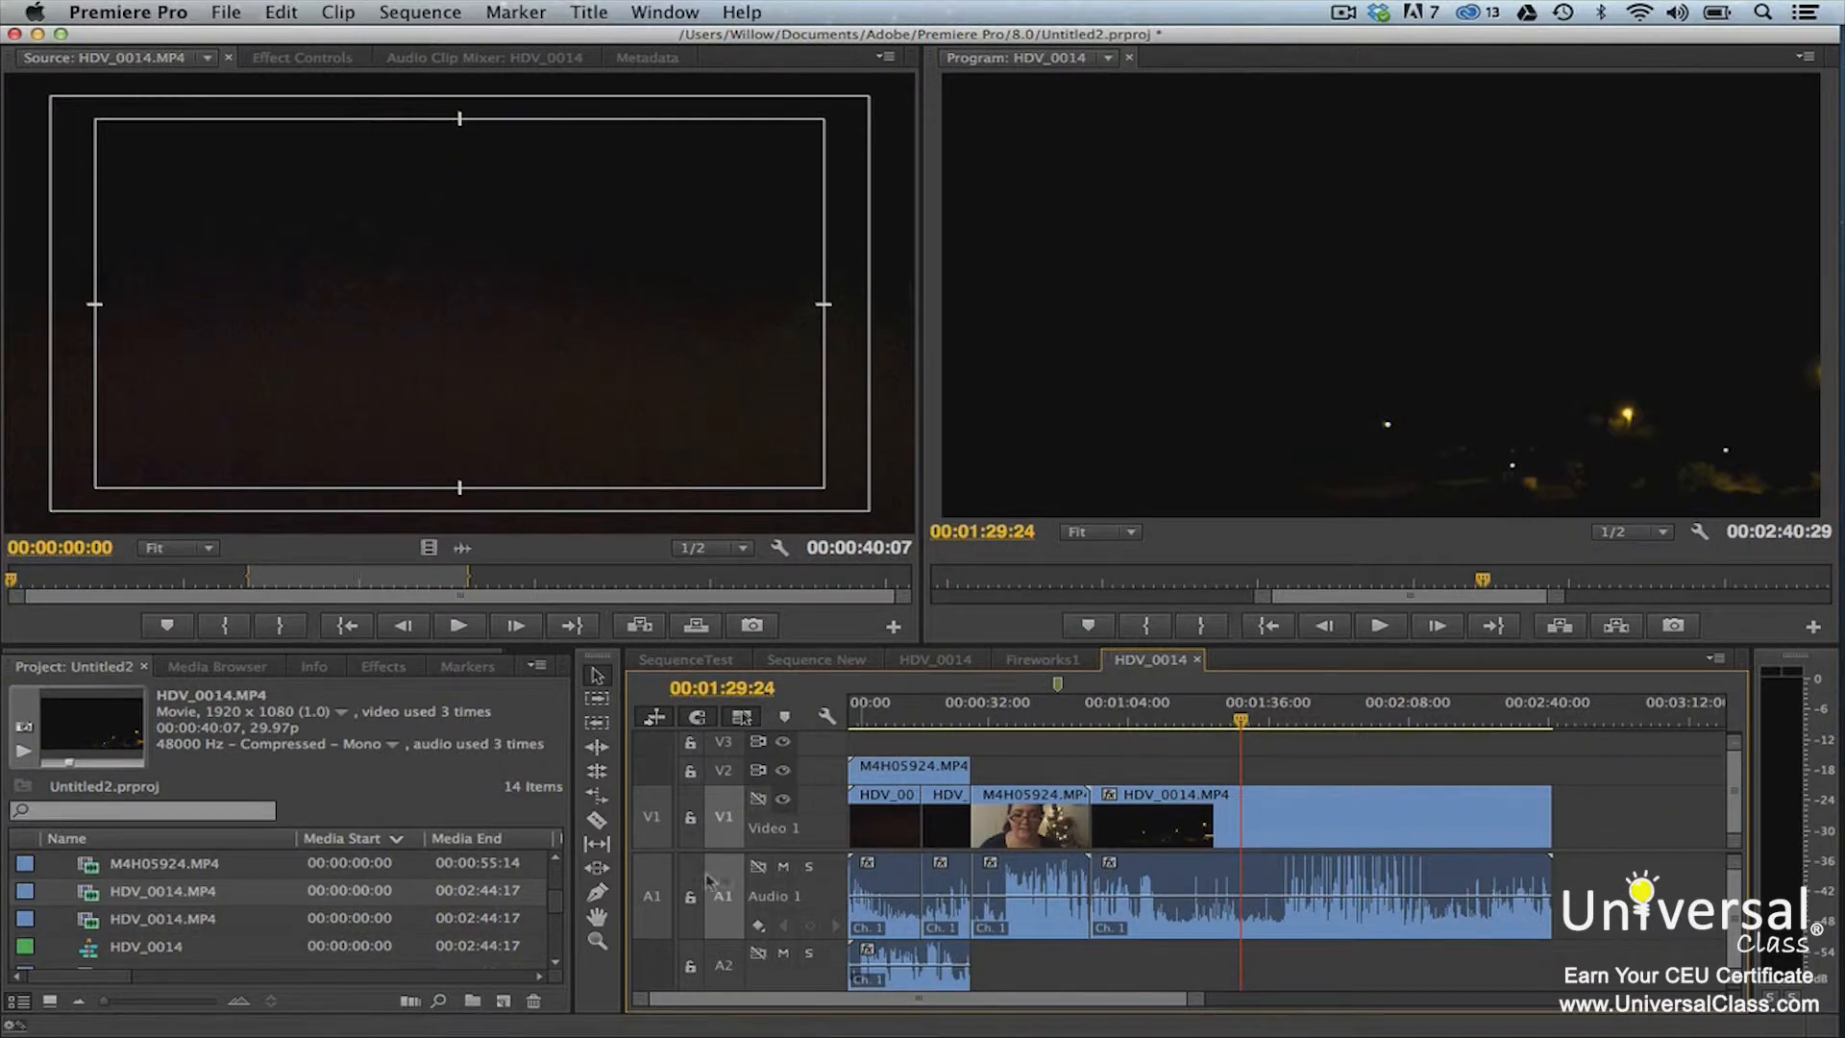
Try sliding the M4H05924.MP4 clip on V1 later between its neighbours, to start at about 00:00:44:05
{"action": "left_click", "coordinate": [598, 870]}
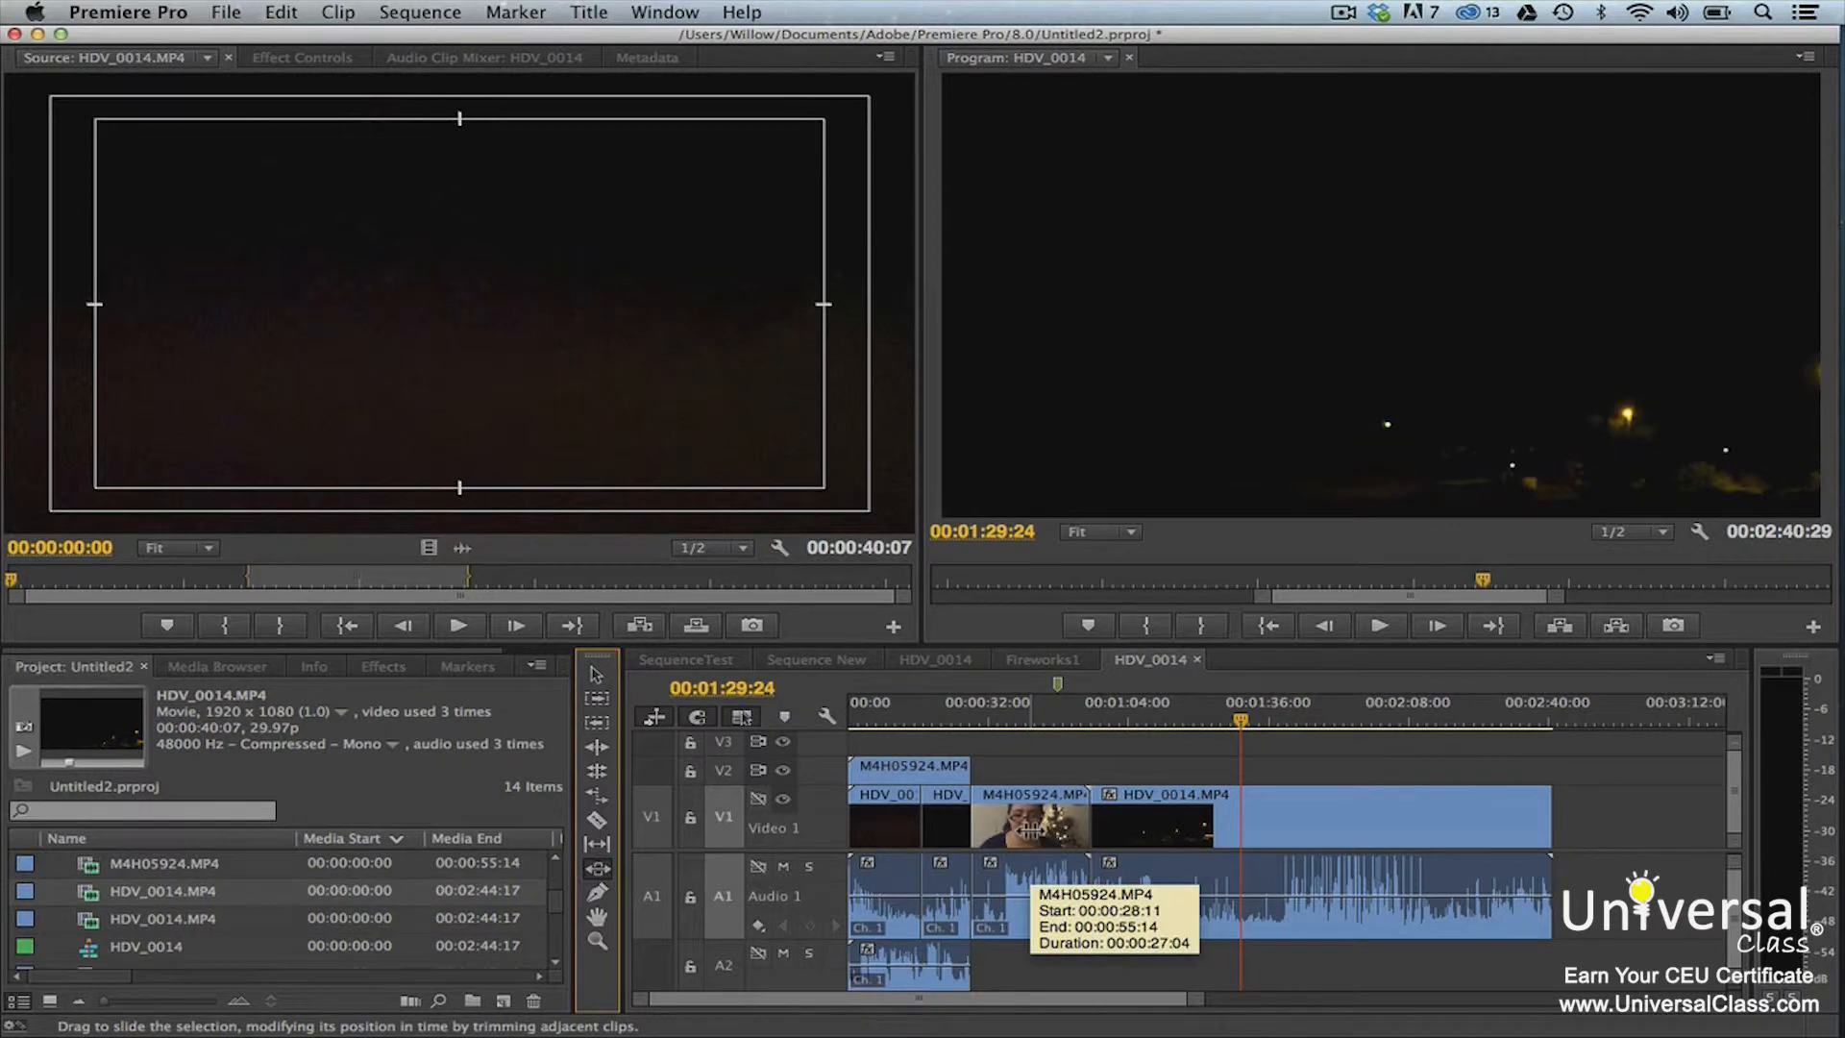
{"action": "left_click_drag", "start_coordinate": [1028, 824], "coordinate": [1097, 816]}
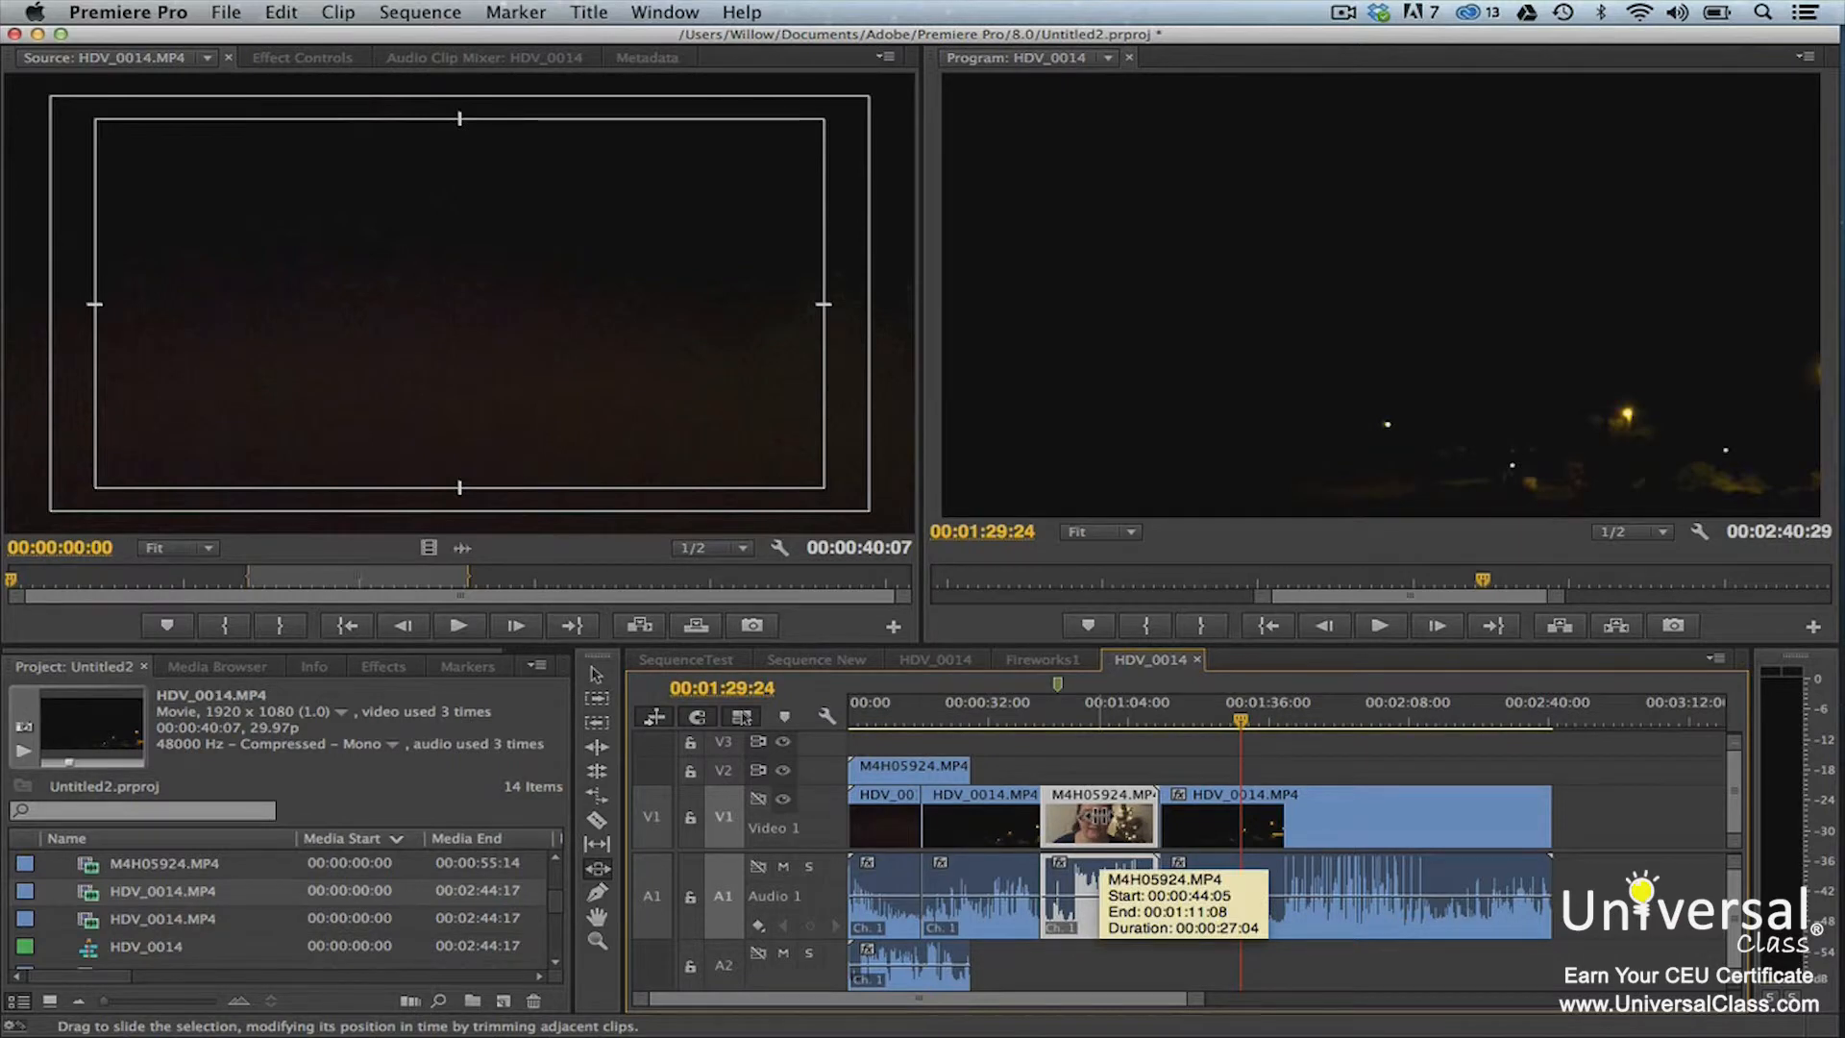
{"action": "left_click", "coordinate": [1099, 404]}
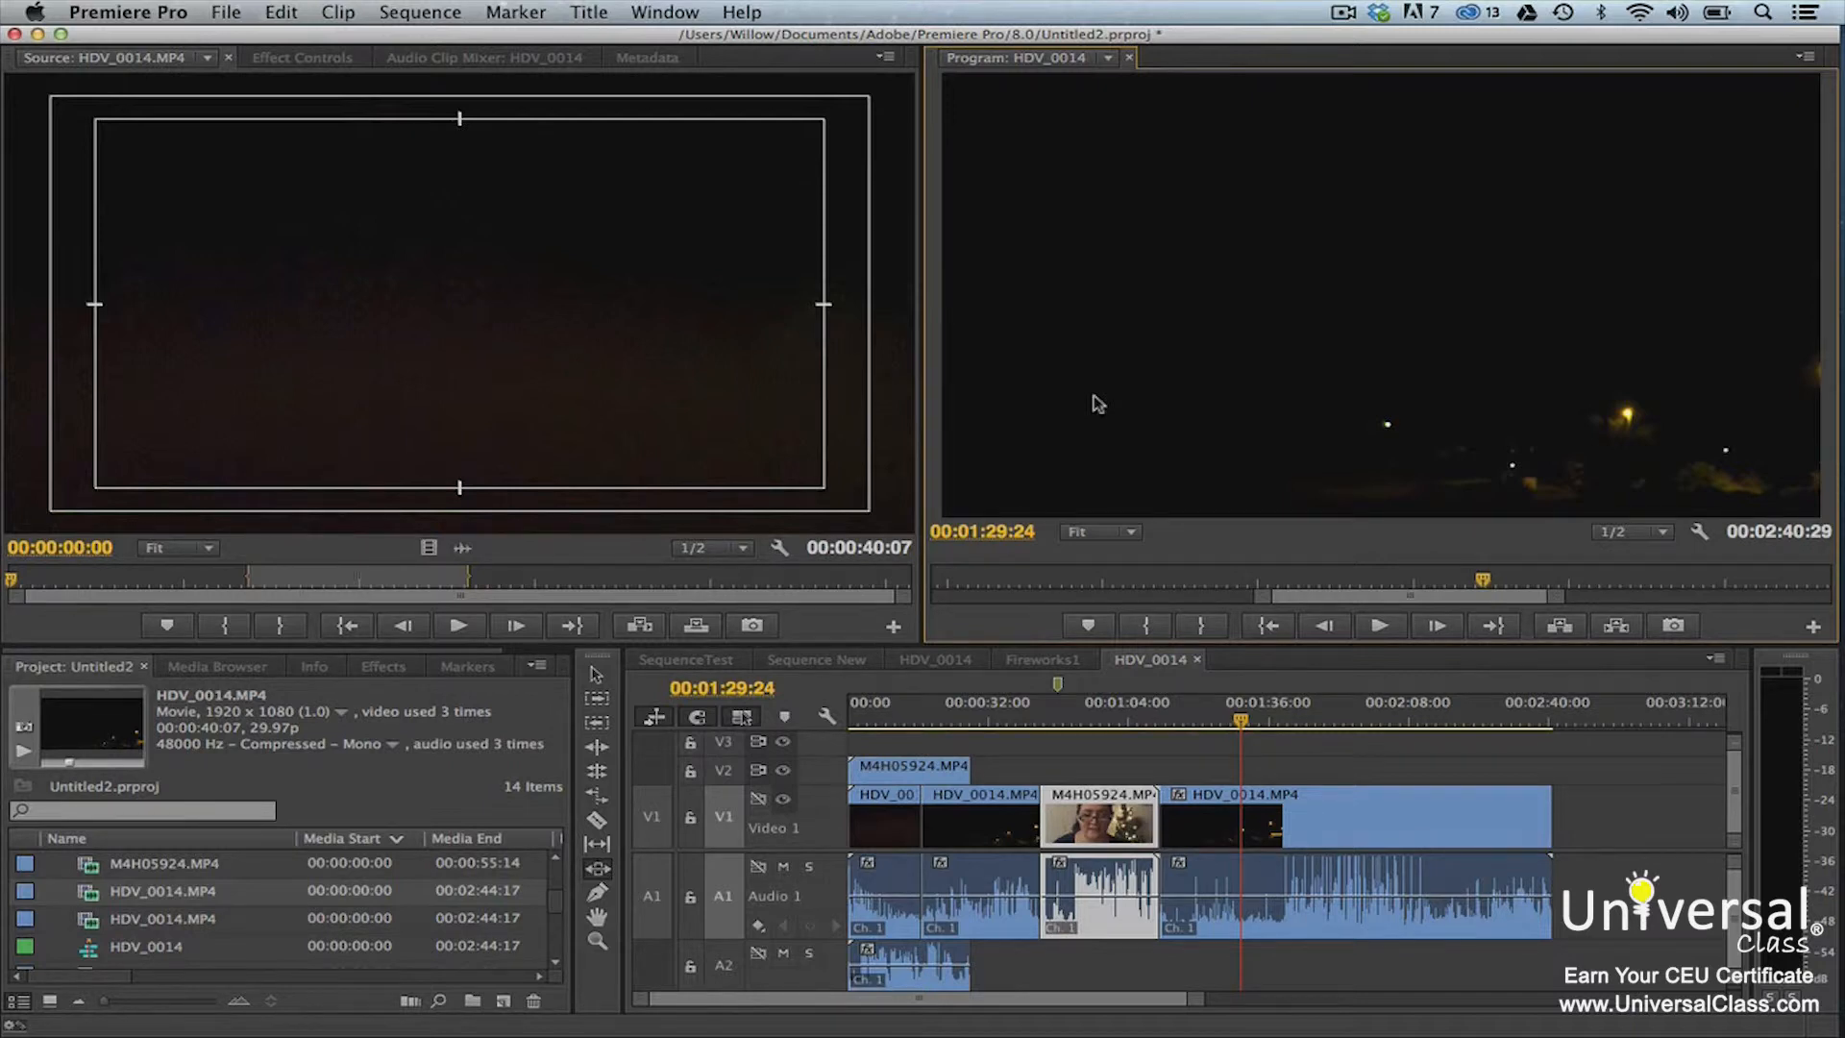
Open trim mode at the cut between M4H05924.MP4 and the last HDV_0014.MP4 clip on V1 and show its trim options
{"action": "key", "text": "t"}
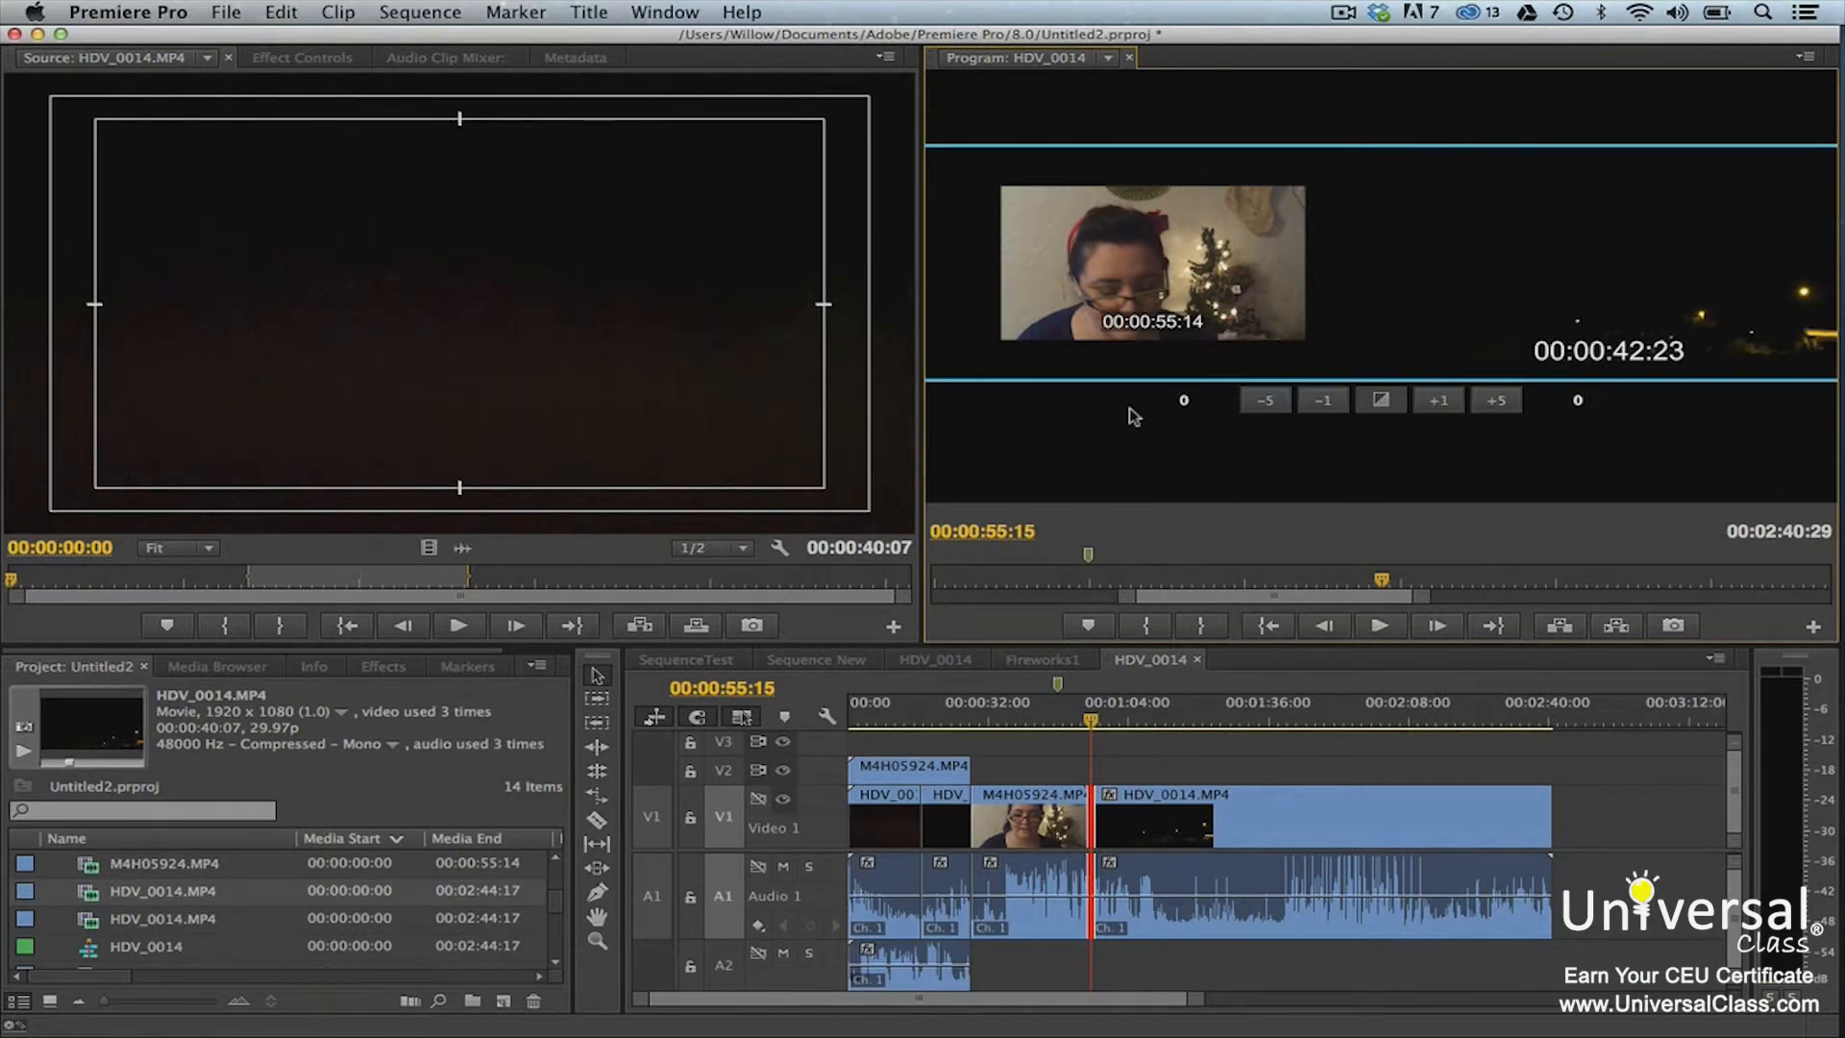
{"action": "right_click", "coordinate": [1091, 797]}
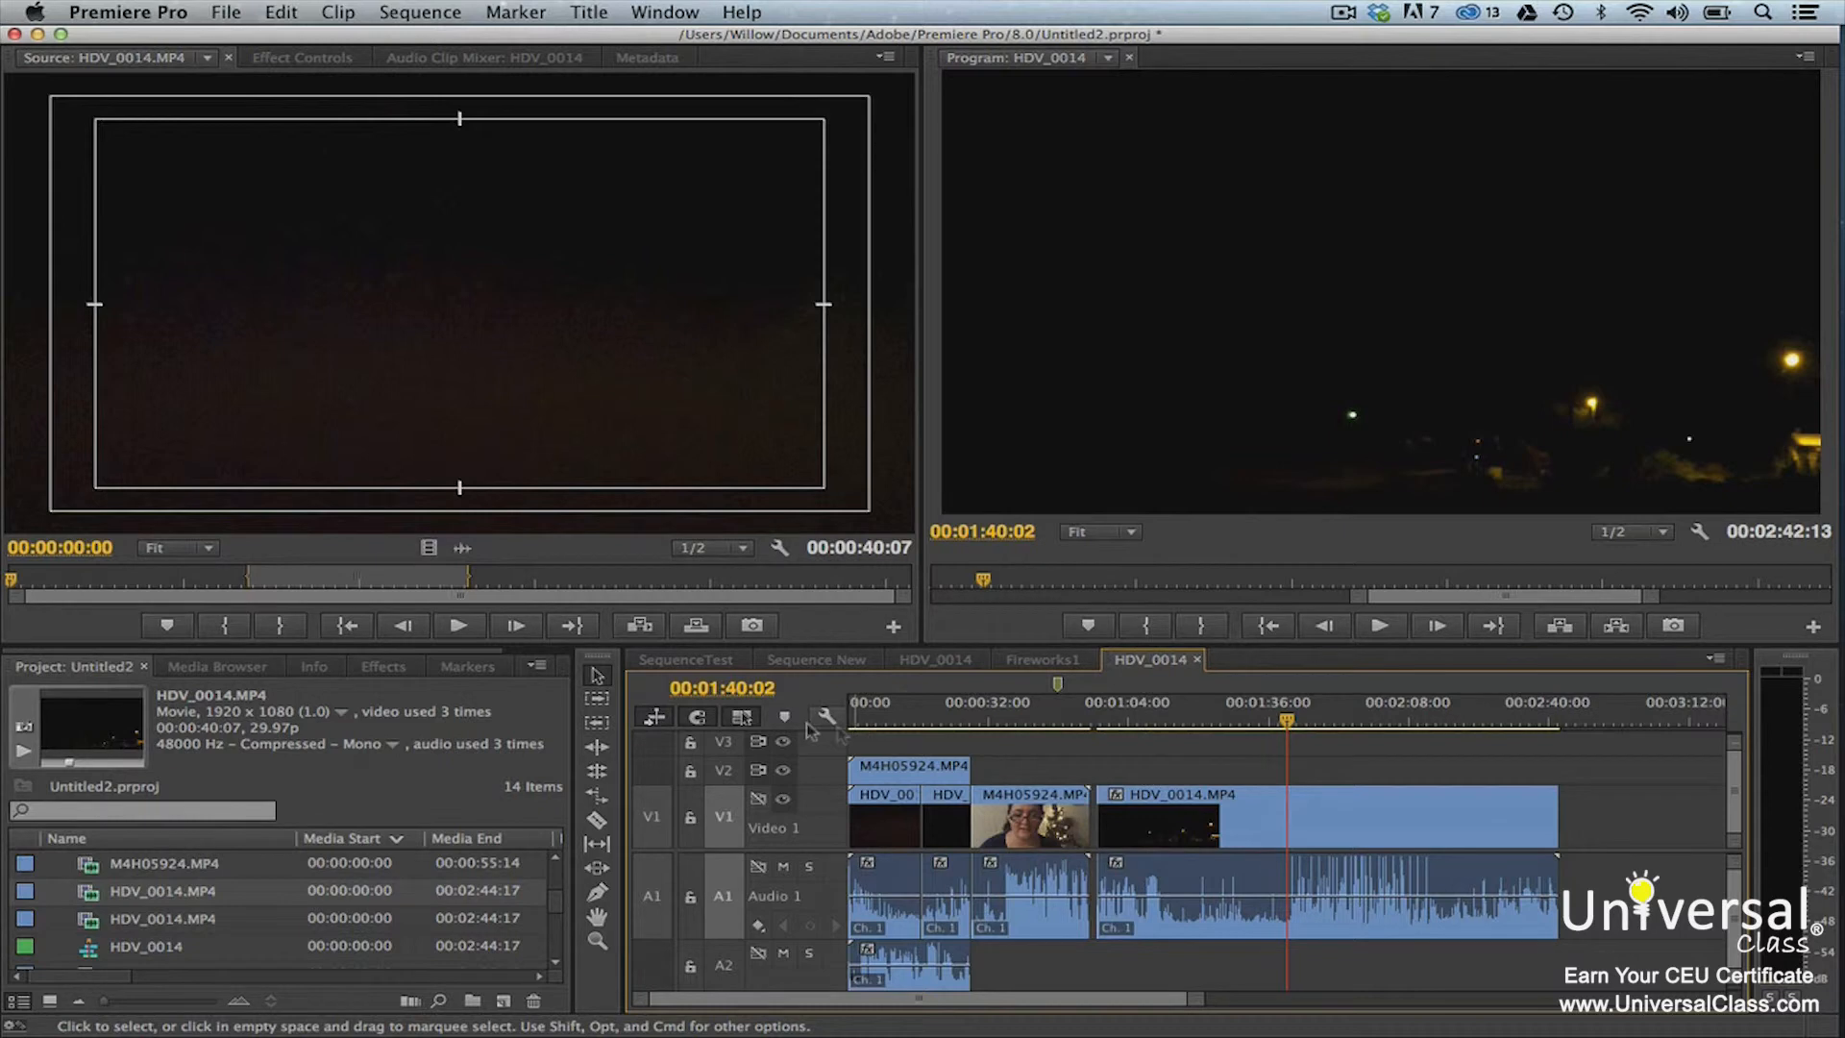
Try a rolling edit on the audio cut between the first two clips on A1, moving it slightly later
{"action": "left_click", "coordinate": [597, 774]}
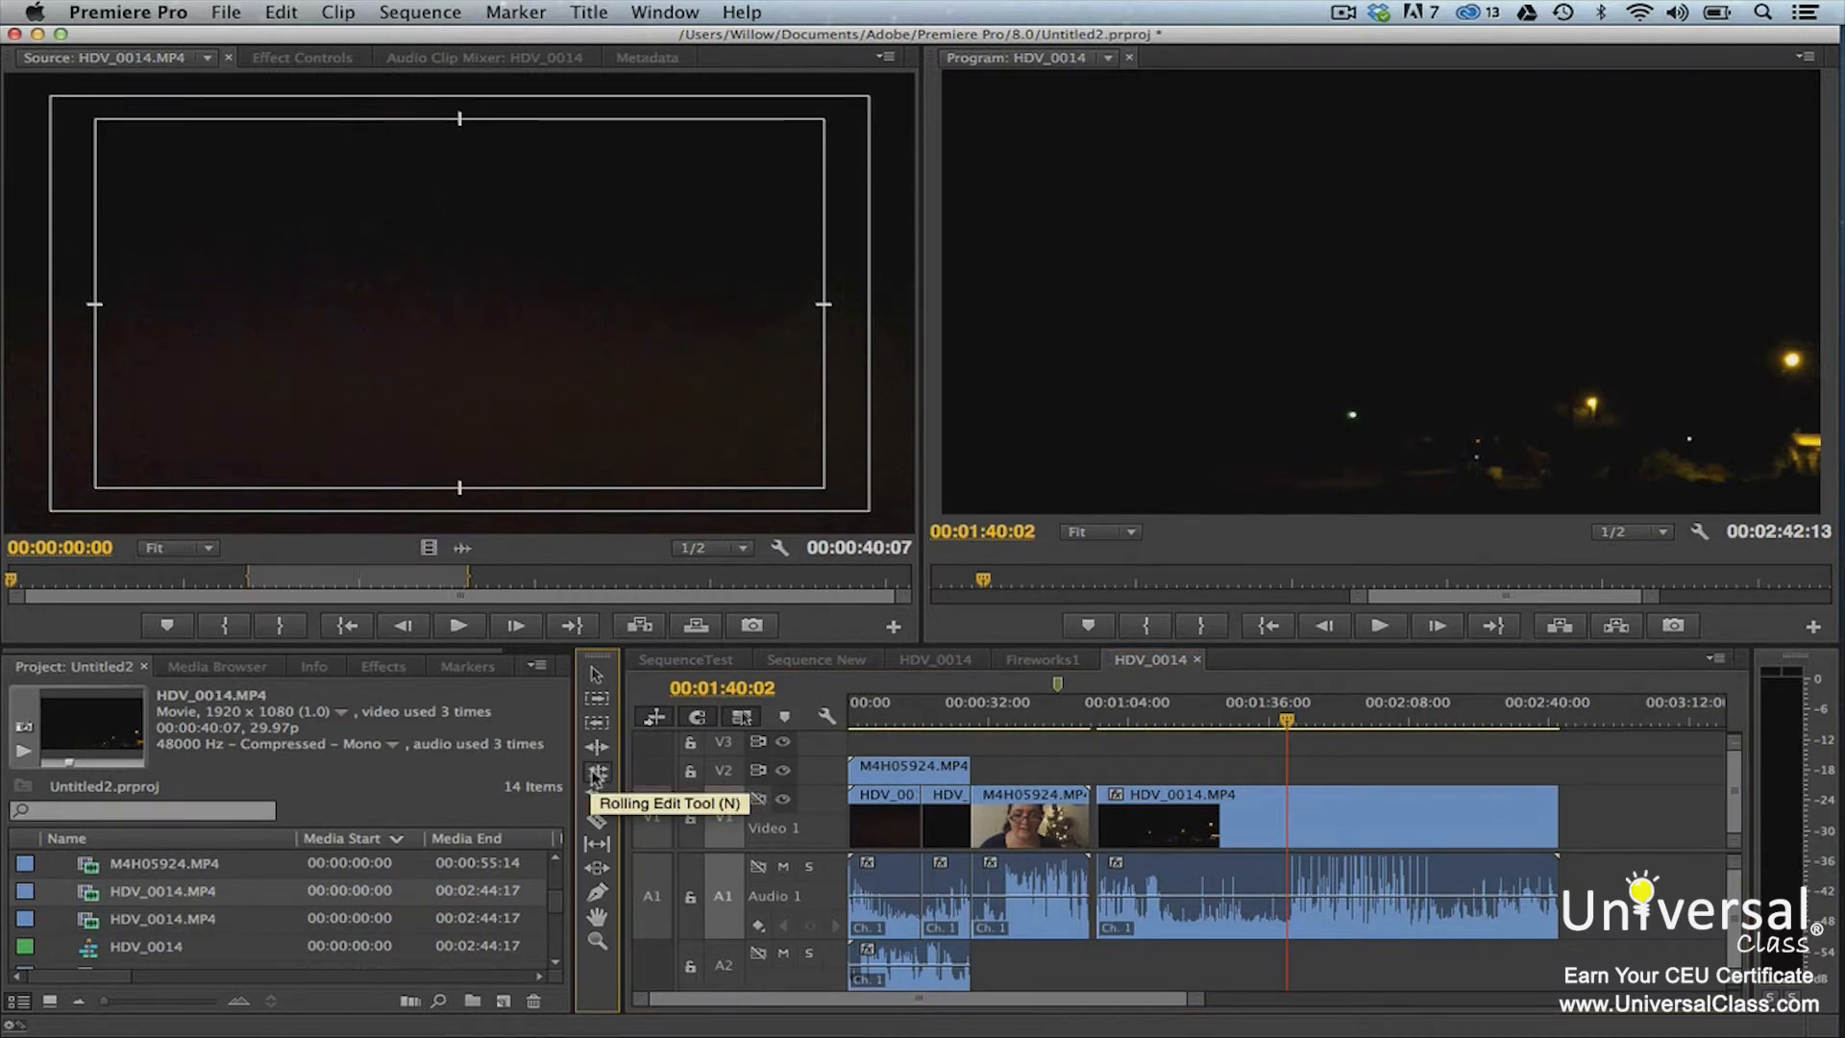
{"action": "left_click", "coordinate": [922, 886]}
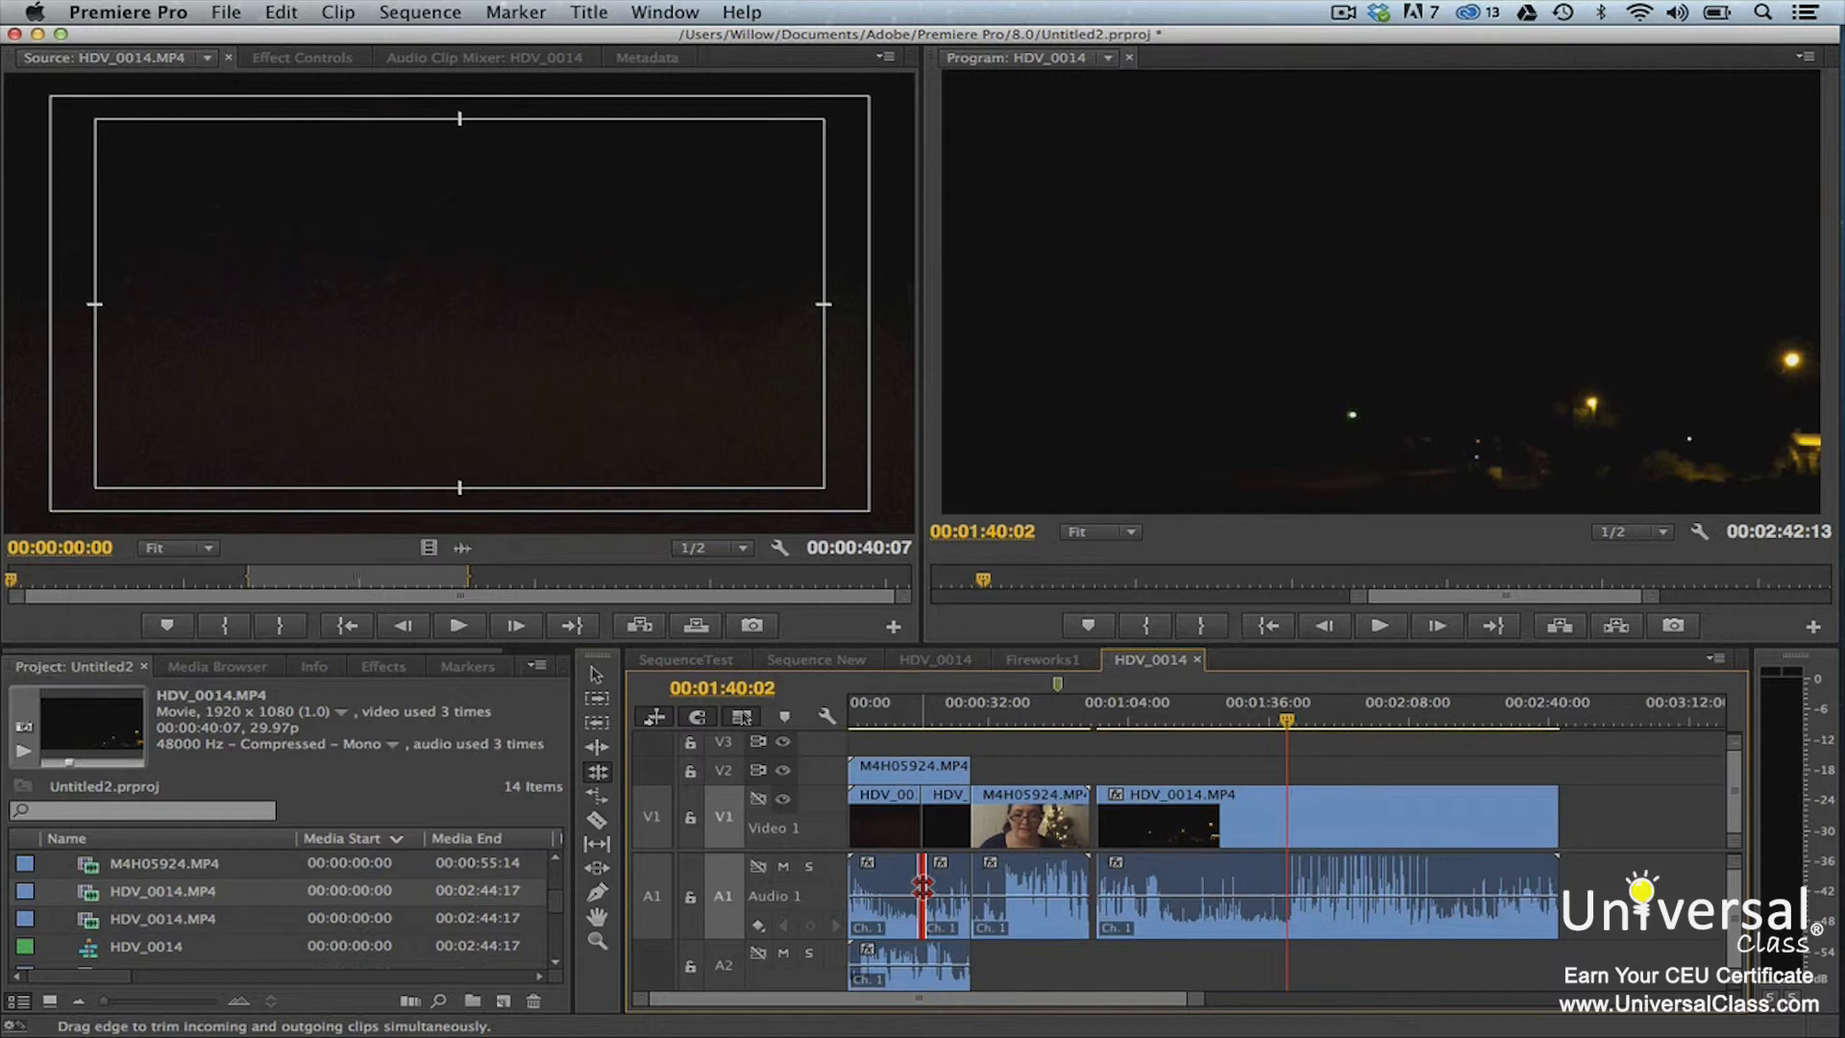
{"action": "left_click_drag", "start_coordinate": [922, 887], "coordinate": [951, 890]}
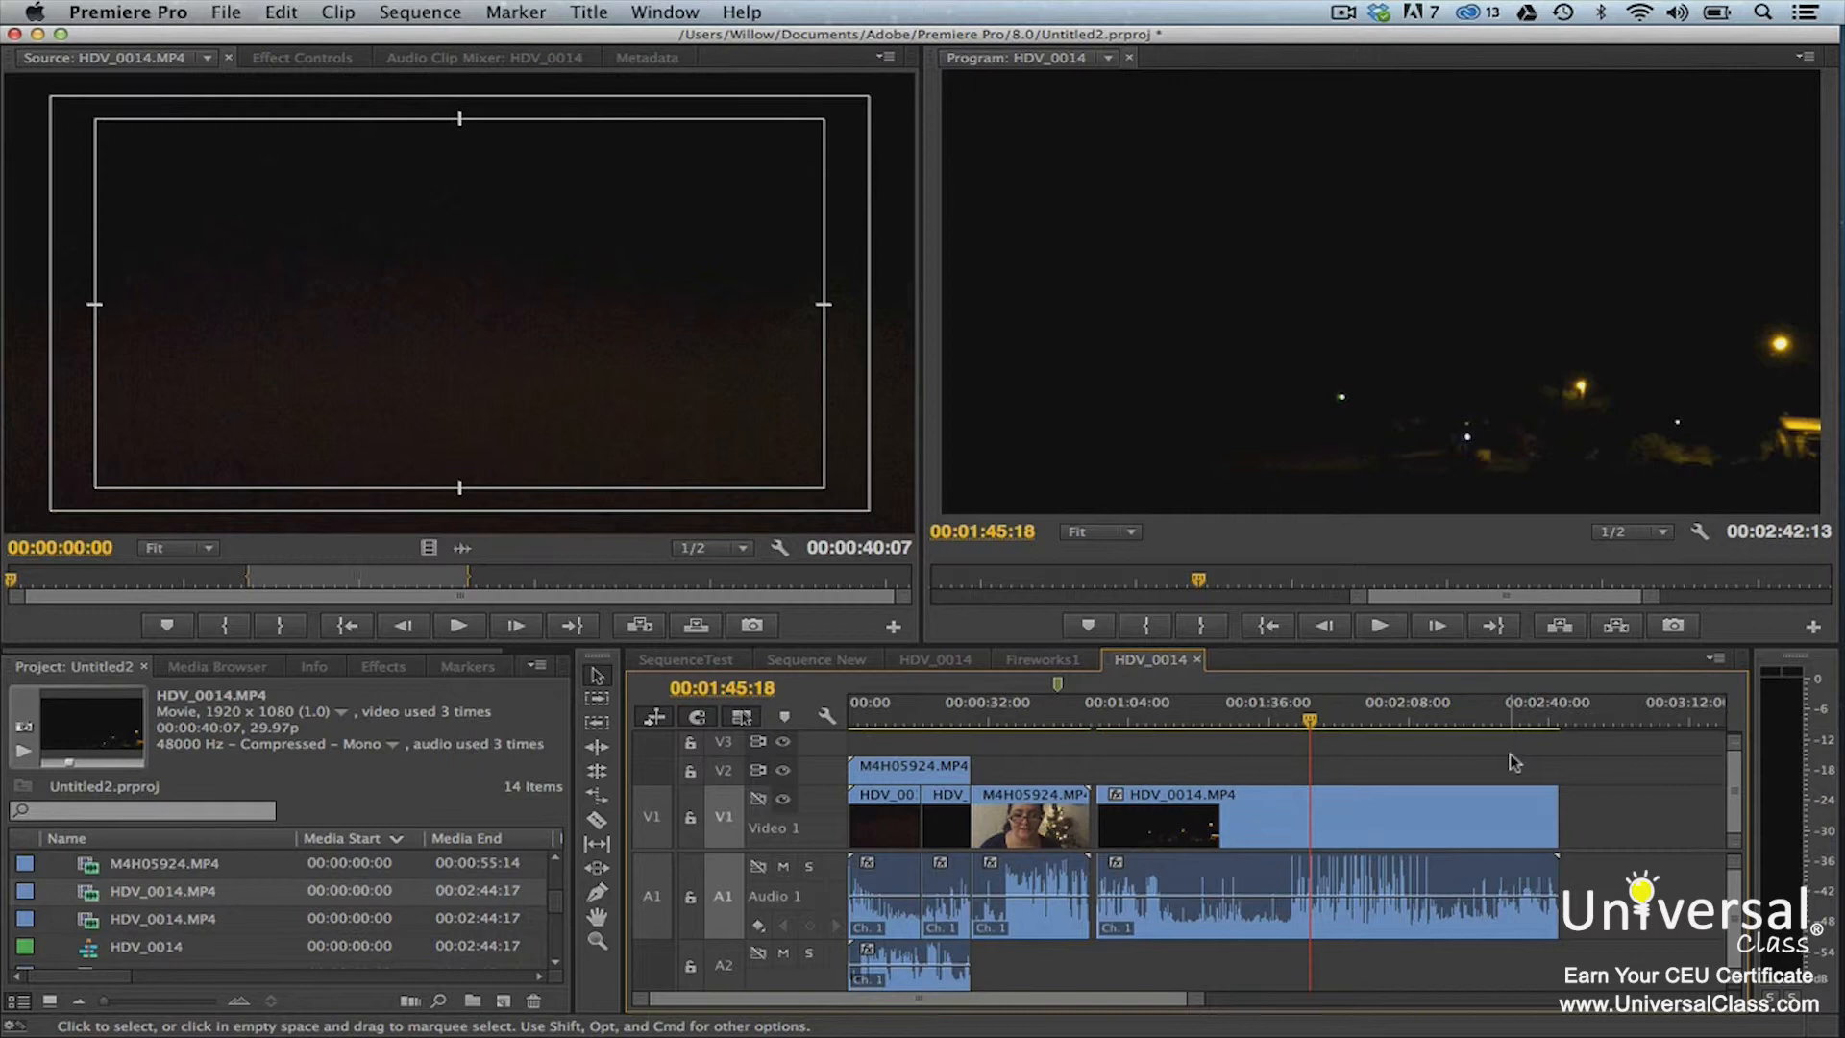
Examine the Speed/Duration settings of the last HDV_0014.MP4 clip on V1 without changing them
{"action": "left_click", "coordinate": [1430, 813]}
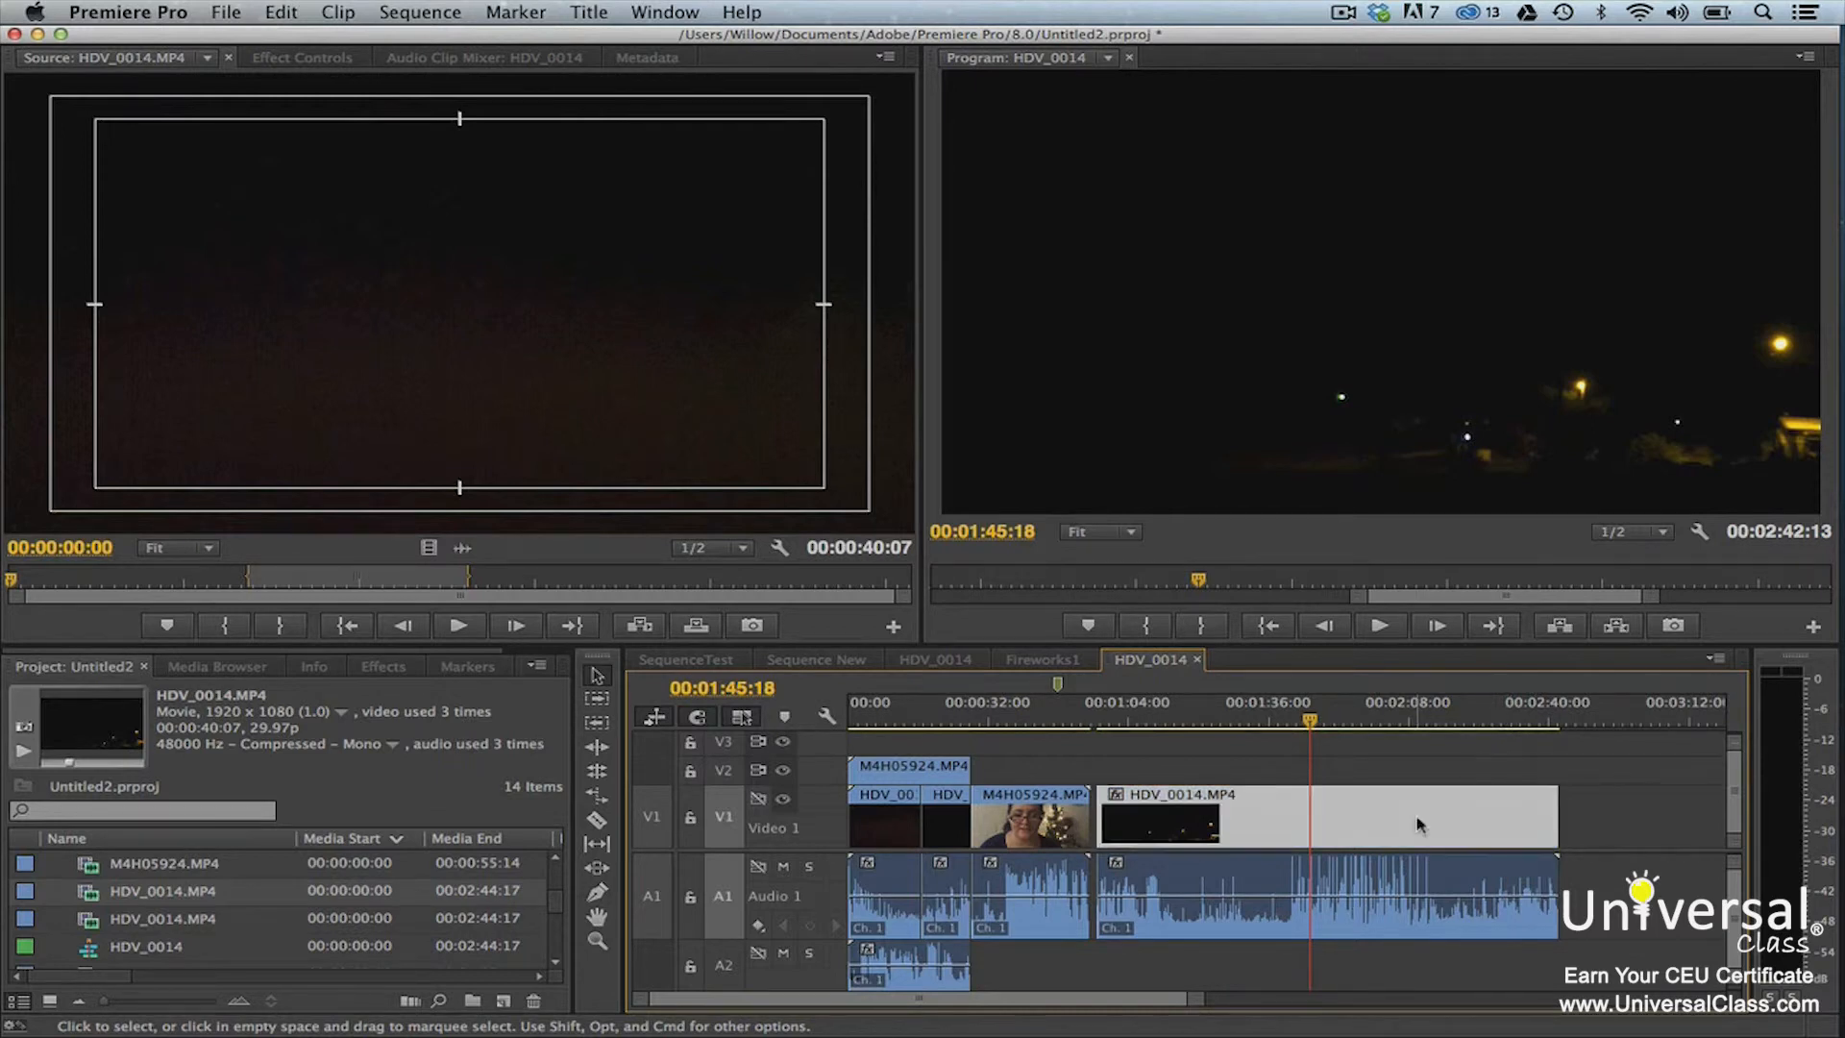
{"action": "right_click", "coordinate": [1418, 823]}
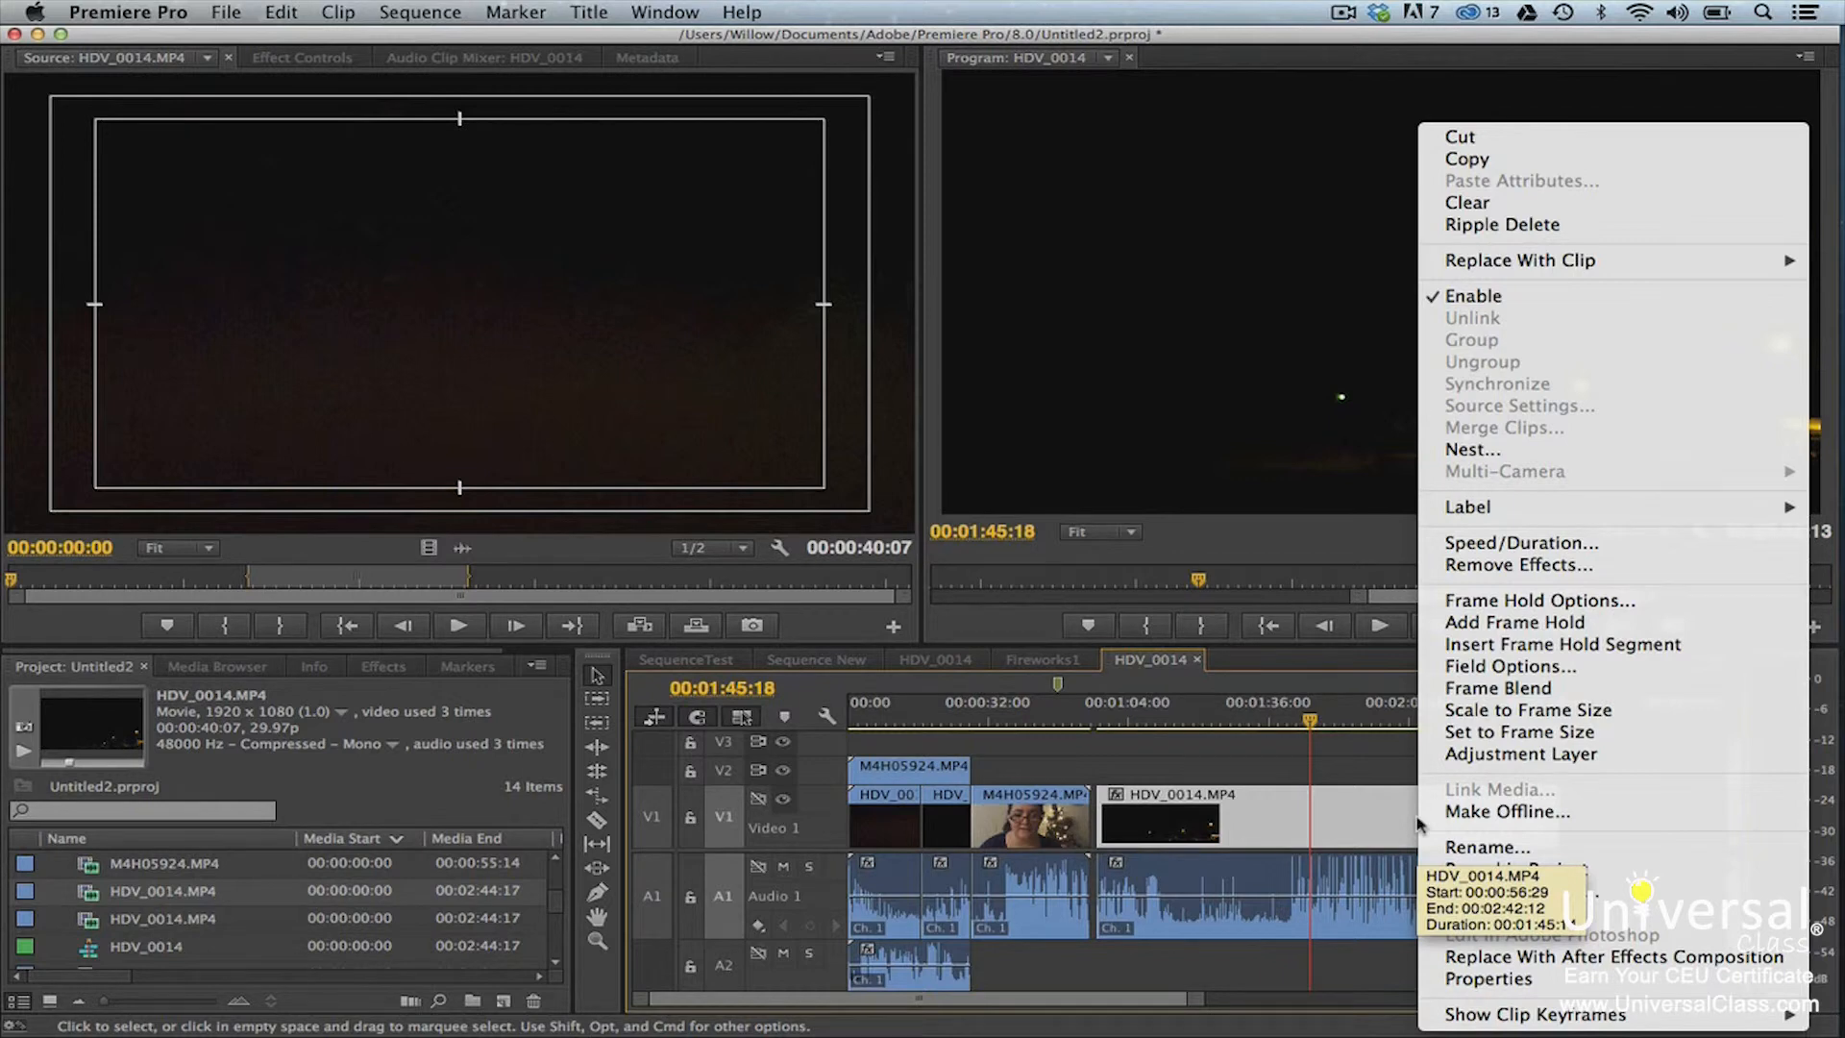
{"action": "left_click", "coordinate": [1489, 546]}
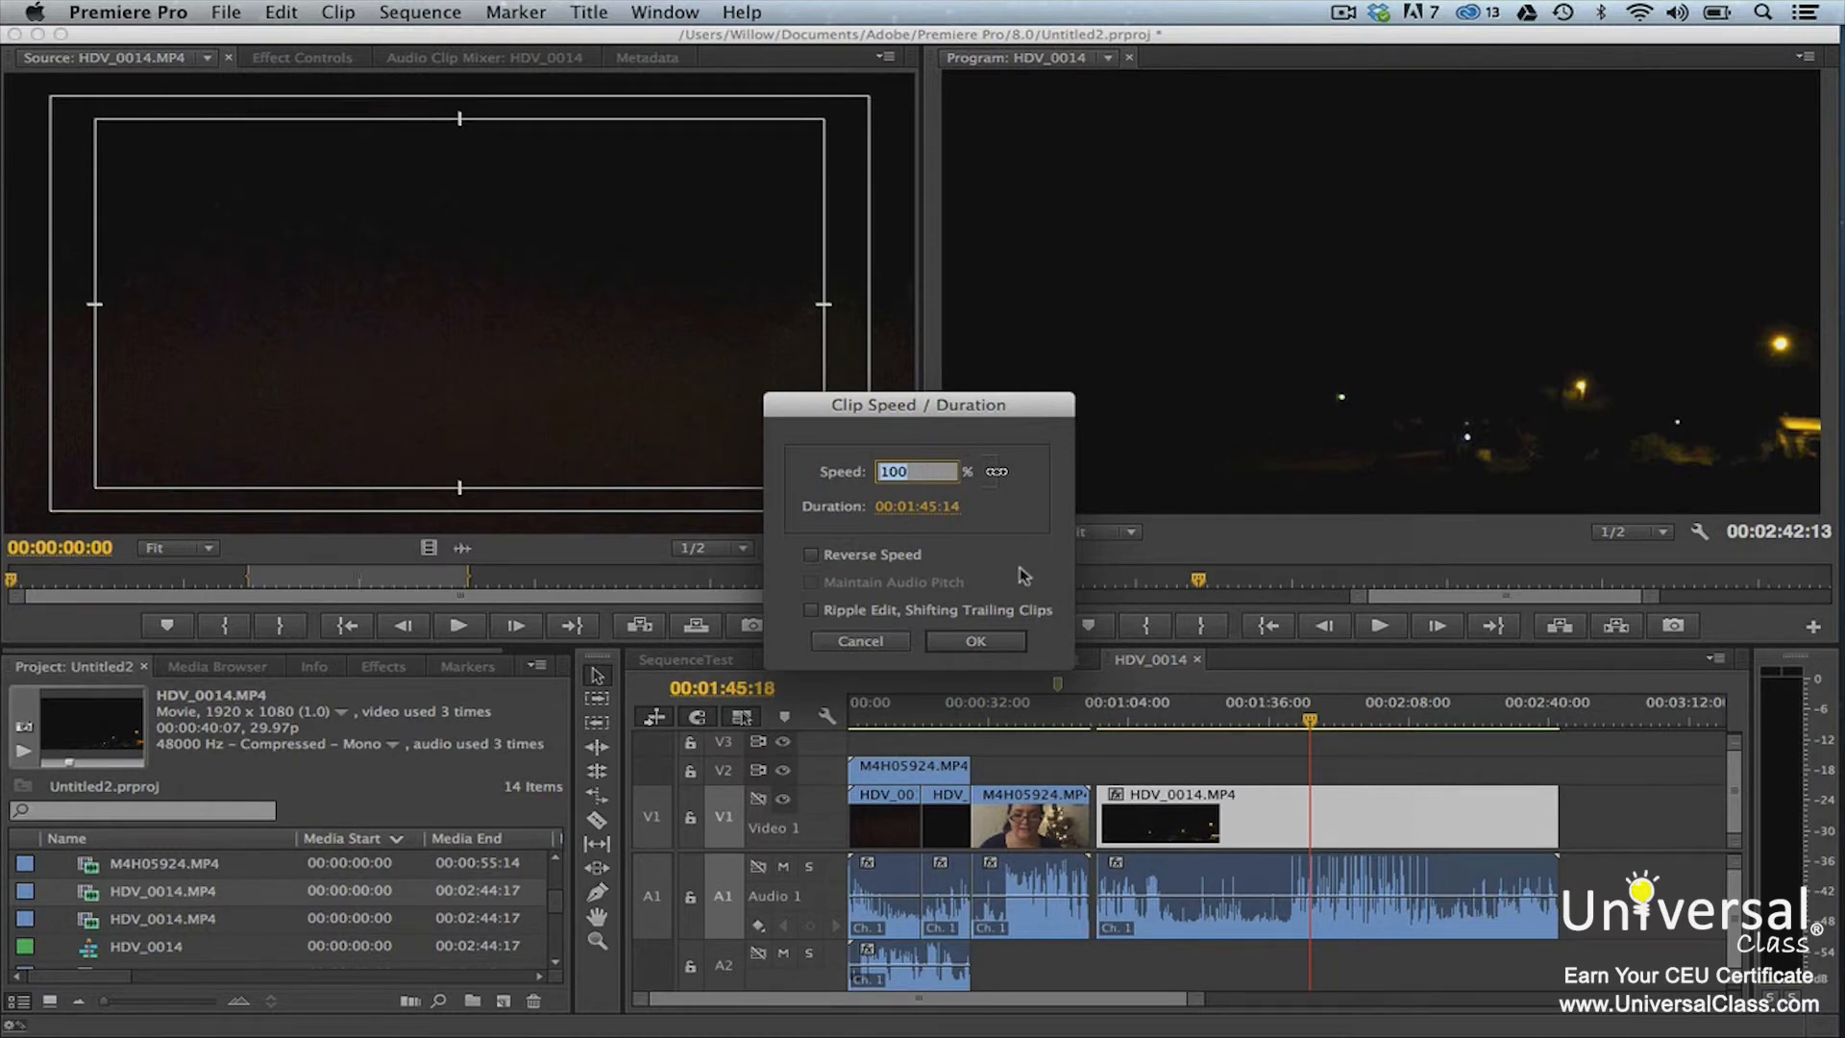
{"action": "left_click", "coordinate": [1033, 584]}
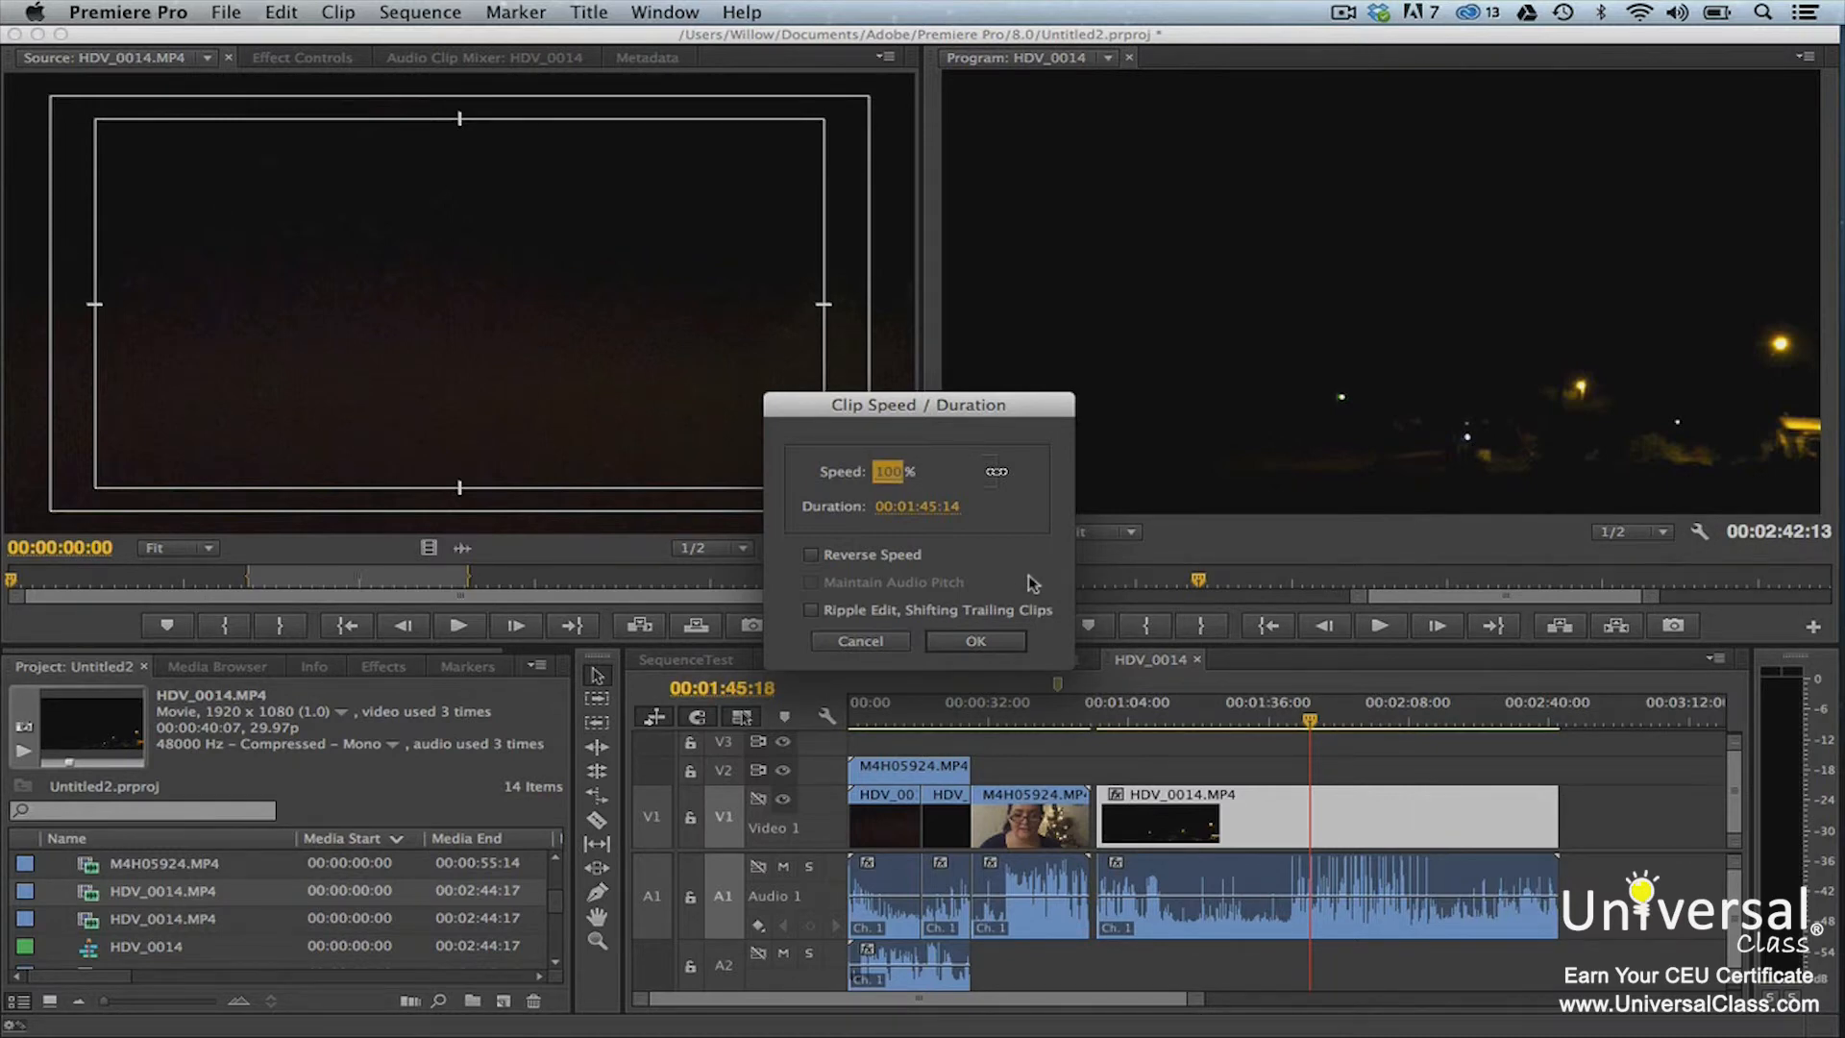
{"action": "left_click", "coordinate": [926, 510]}
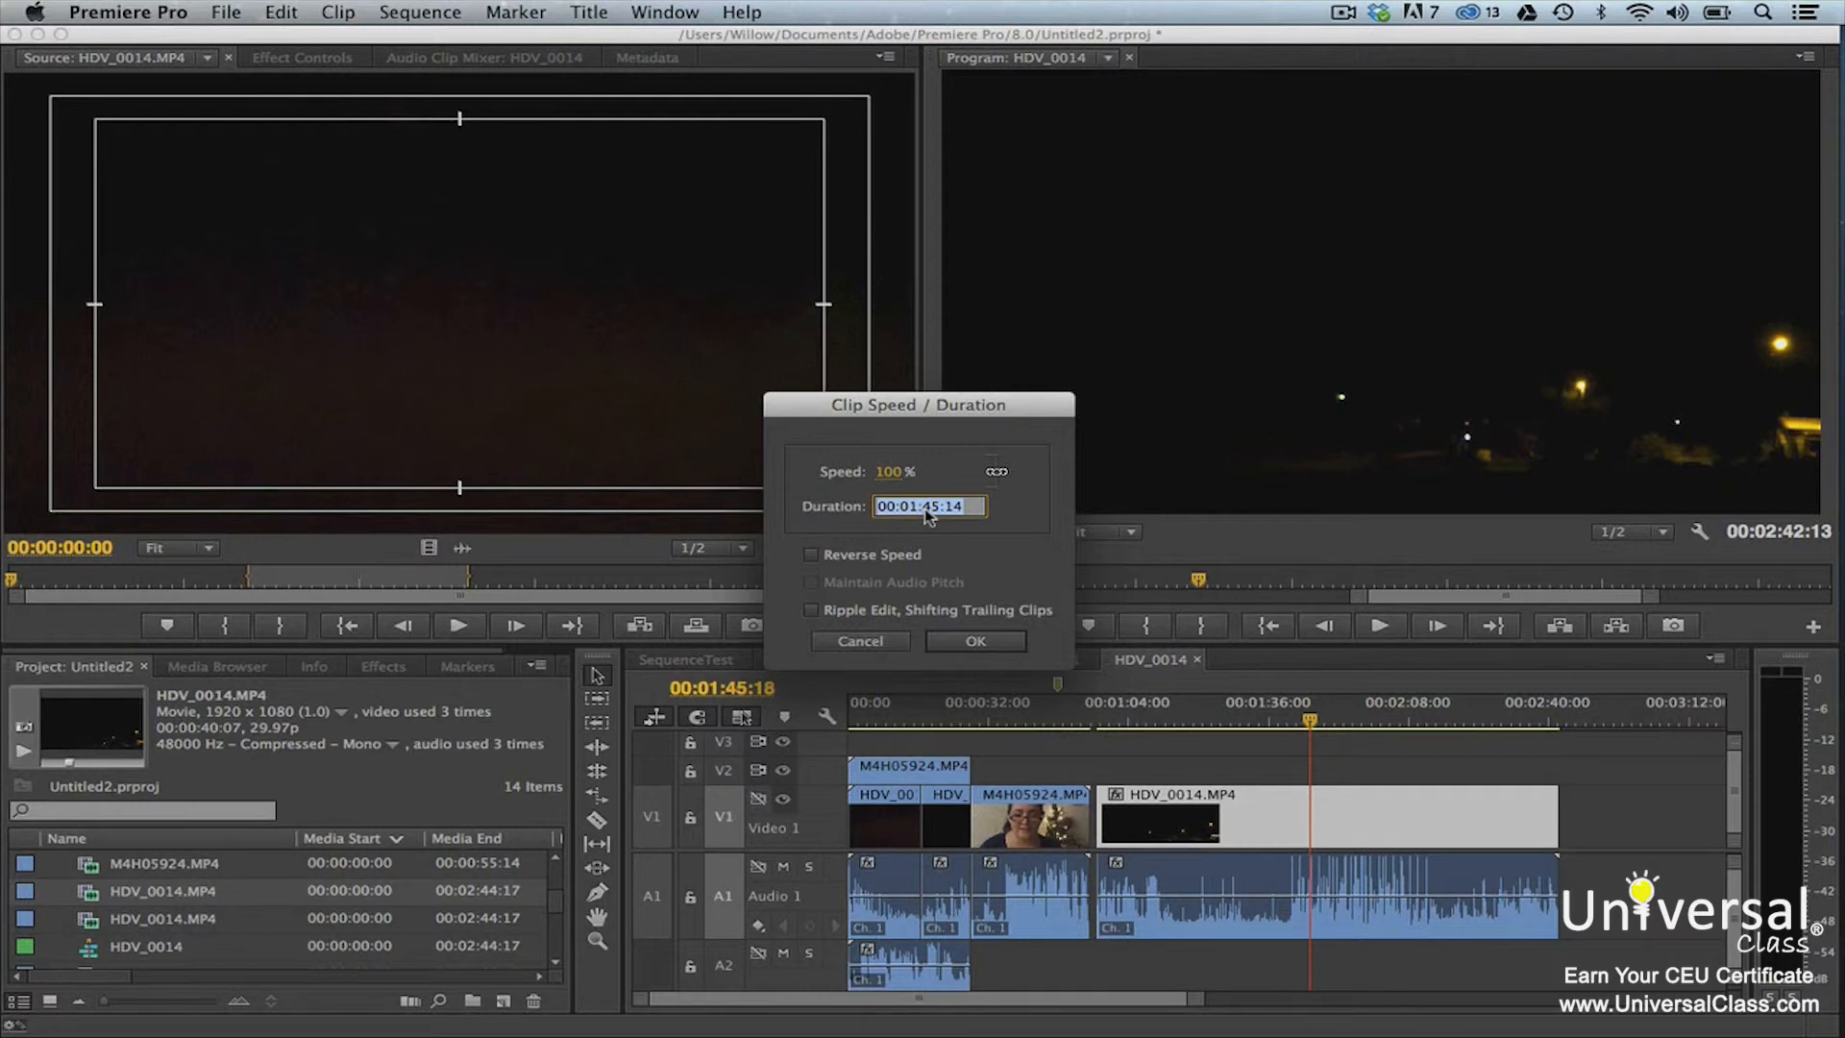
{"action": "left_click", "coordinate": [956, 558]}
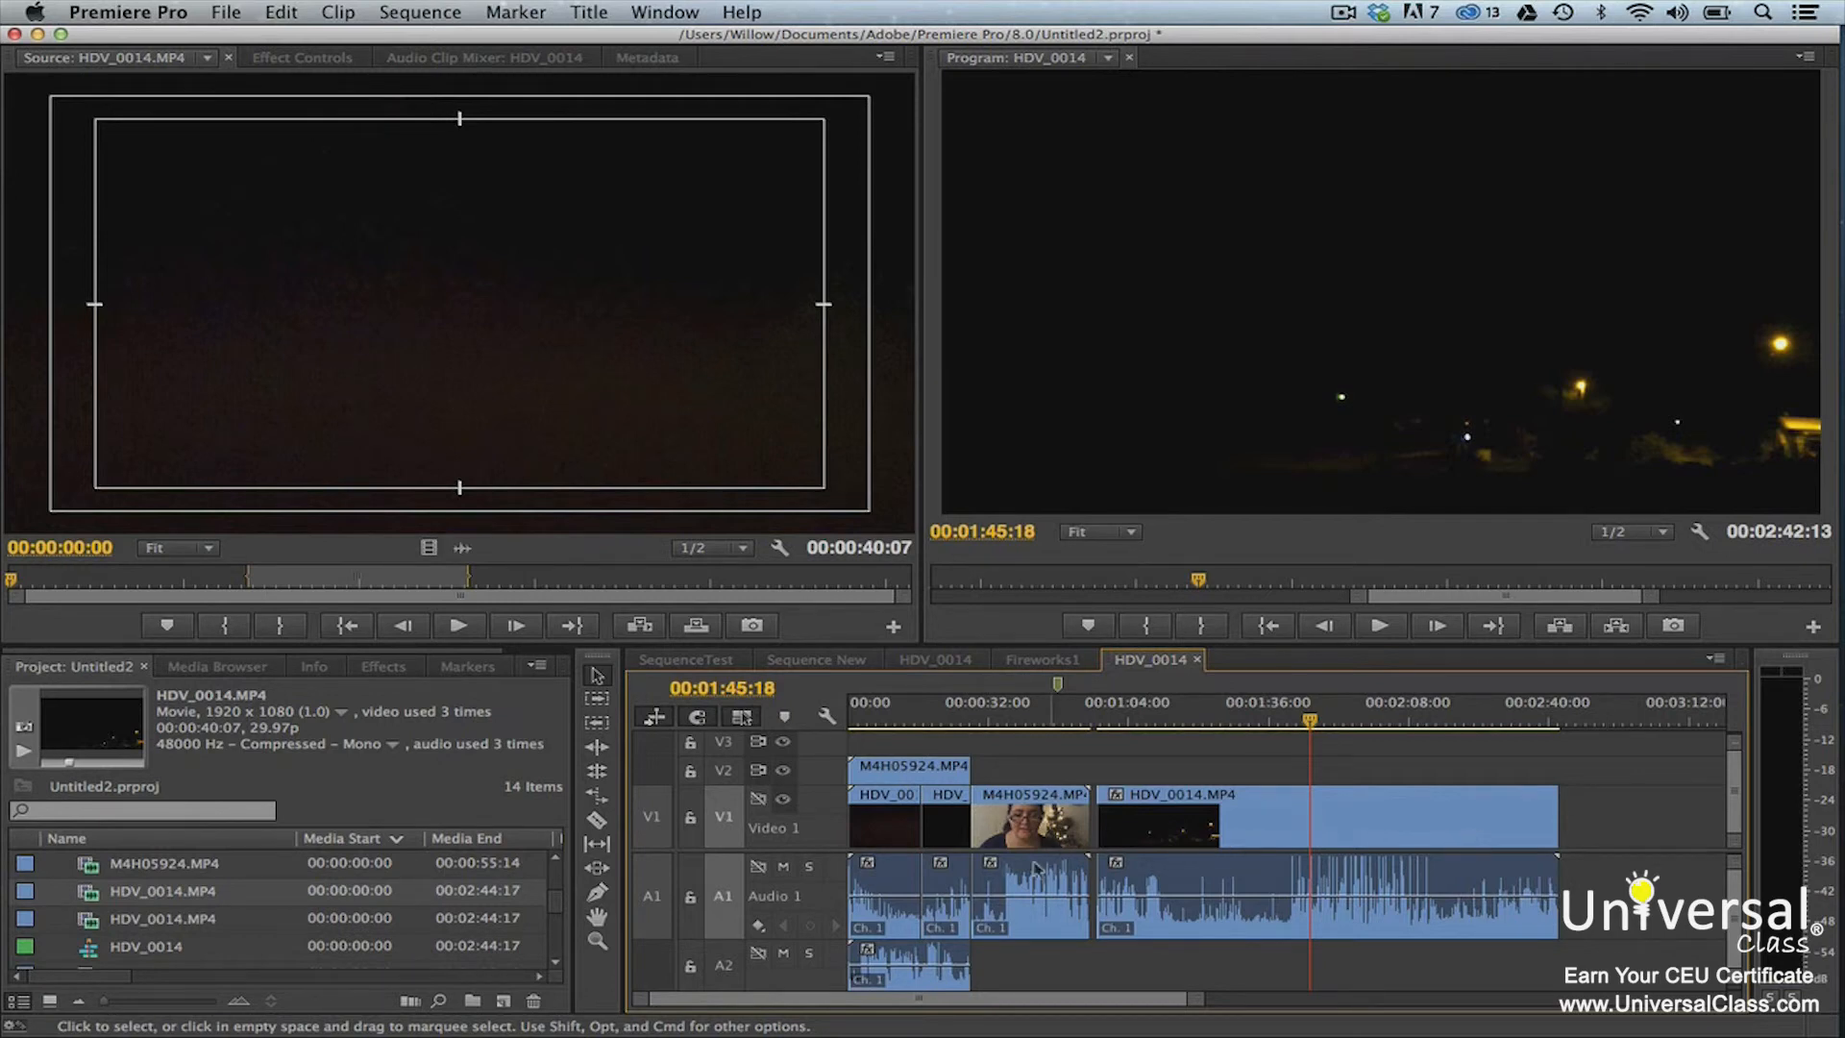
Try rate-stretching the last HDV_0014.MP4 clip on V1 by moving its start later with the Rate Stretch tool
{"action": "left_click", "coordinate": [597, 801]}
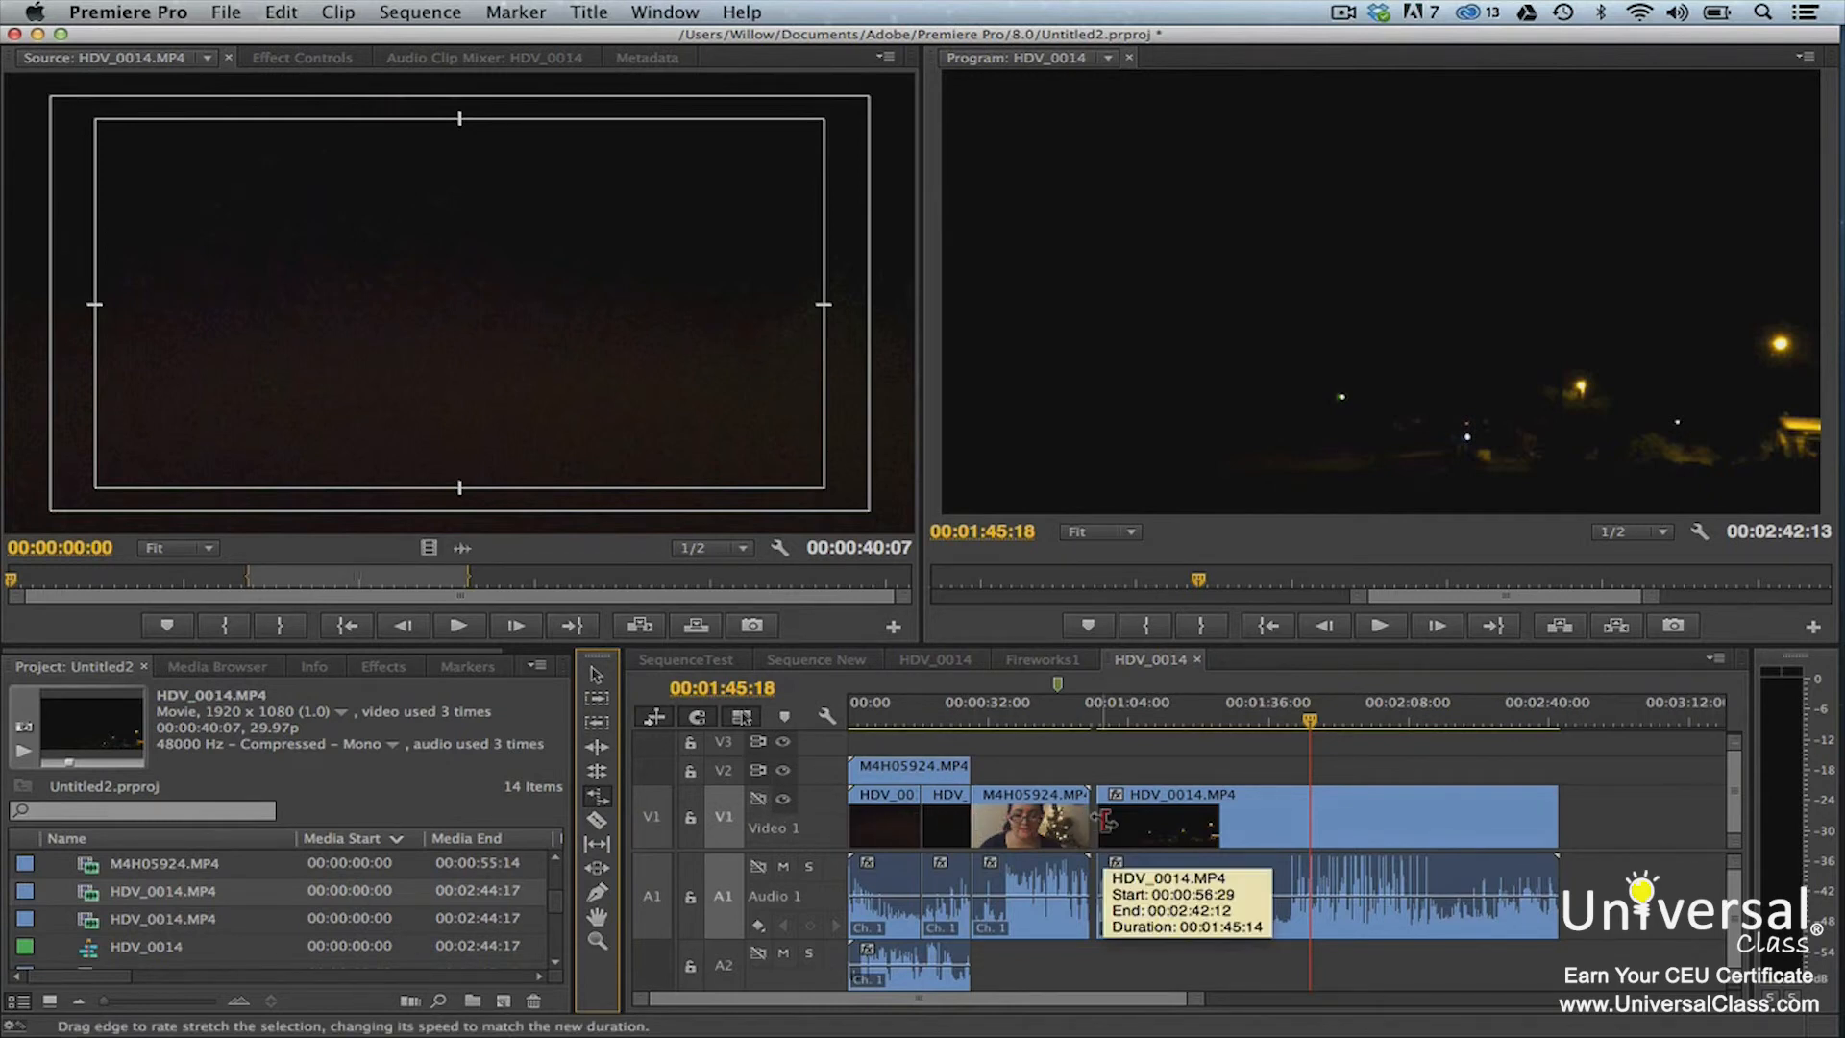
{"action": "left_click_drag", "start_coordinate": [1104, 819], "coordinate": [1214, 817]}
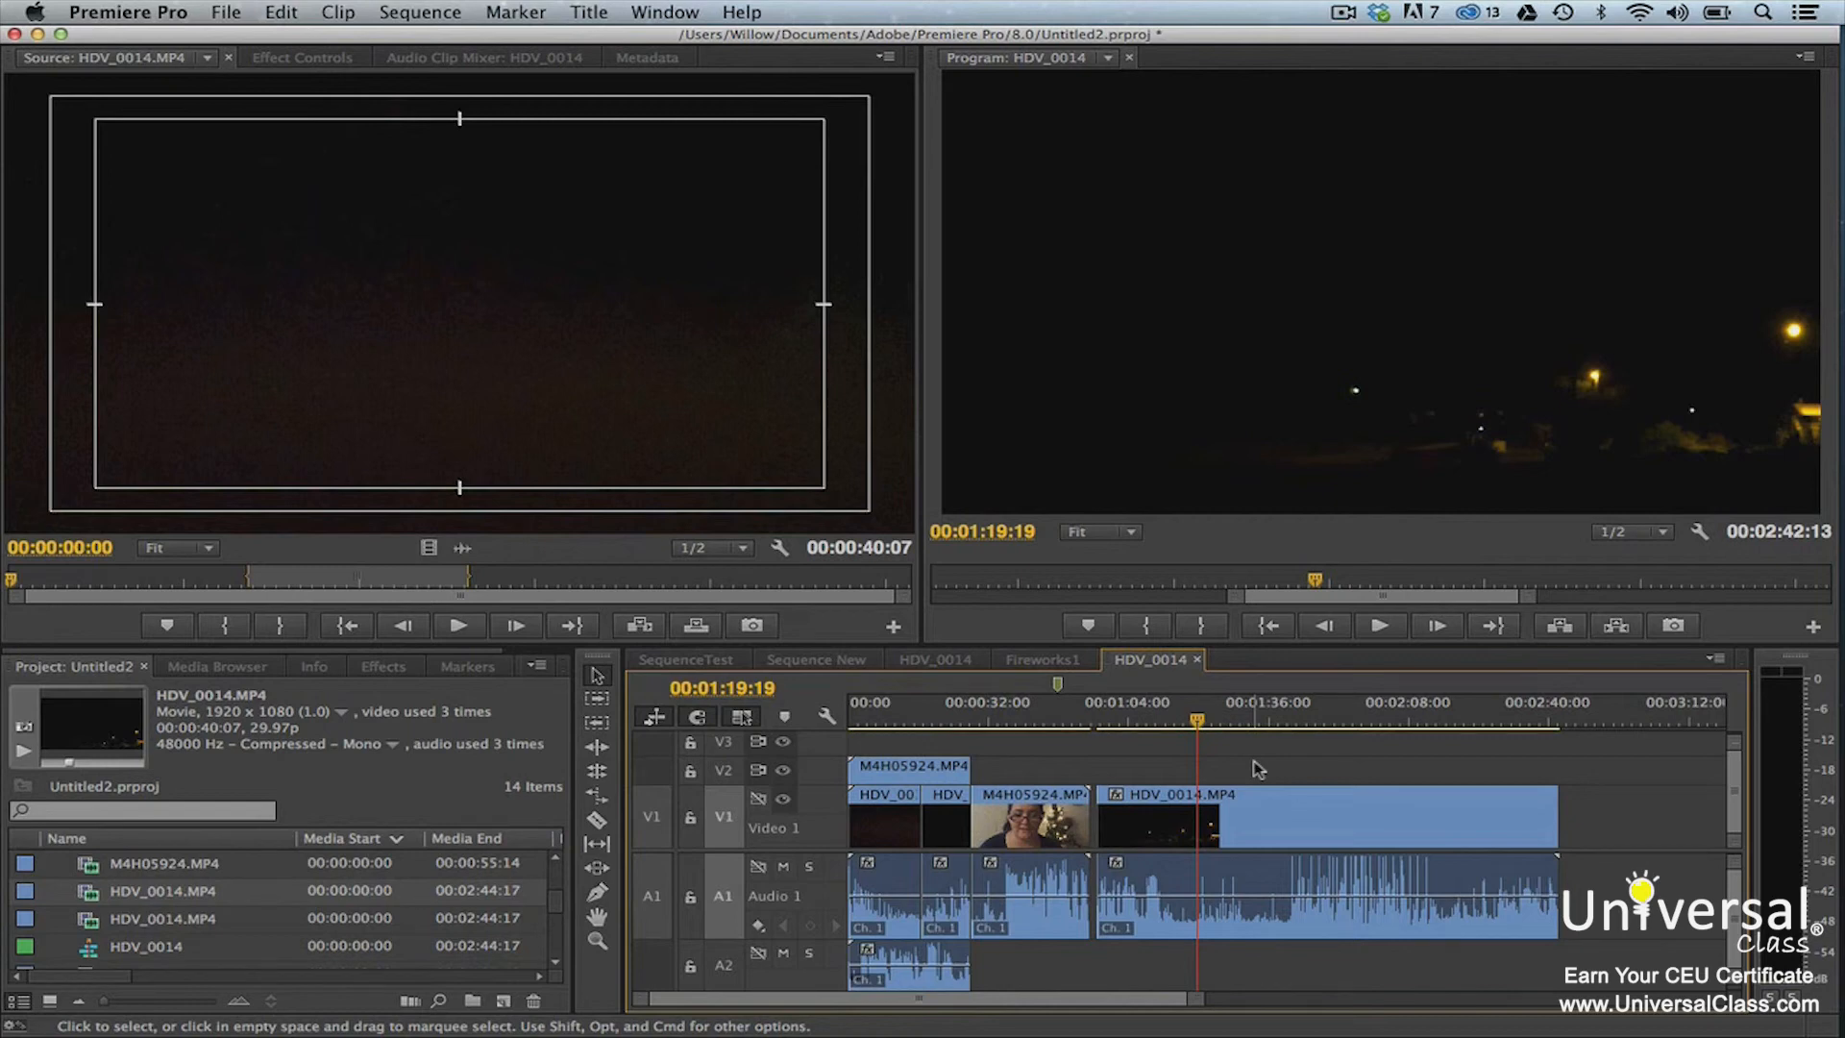
Nest the M4H05924.MP4 clip and the last HDV_0014.MP4 clip, with their audio, into a sequence named Nested1
{"action": "left_click_drag", "start_coordinate": [1050, 766], "coordinate": [1277, 894]}
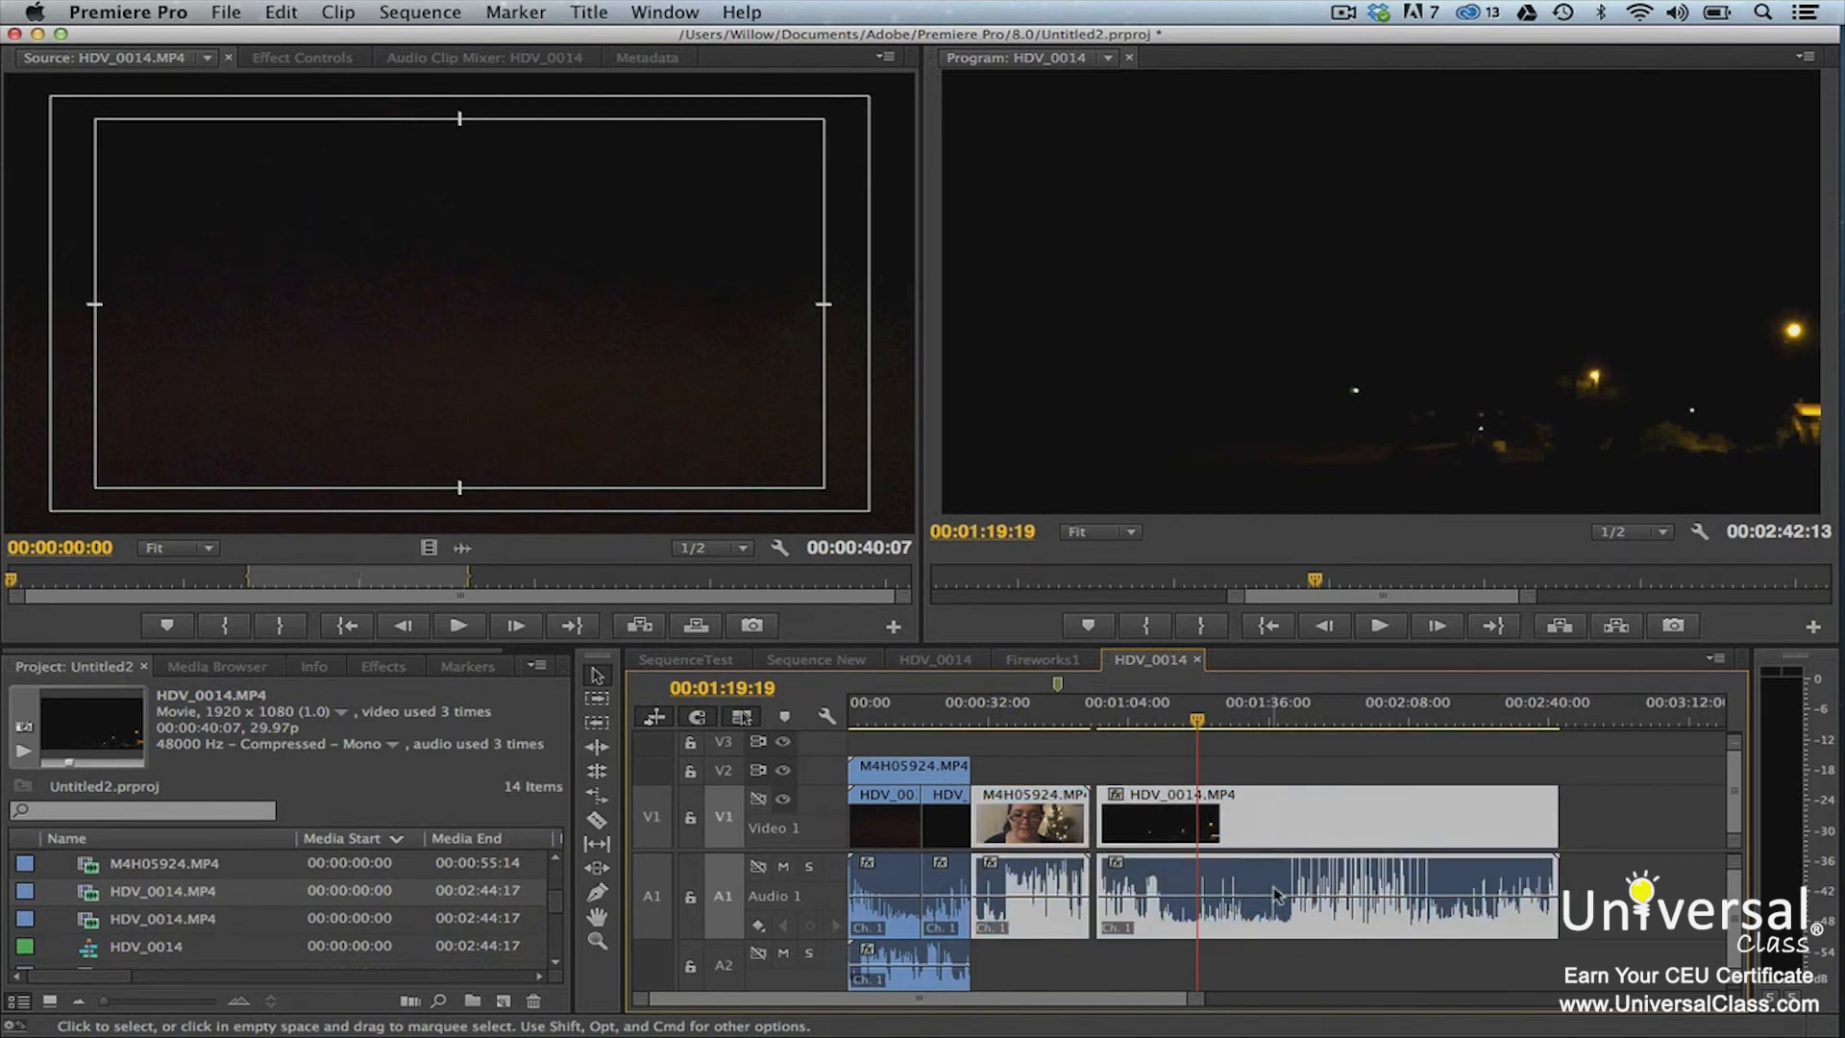
{"action": "right_click", "coordinate": [1280, 818]}
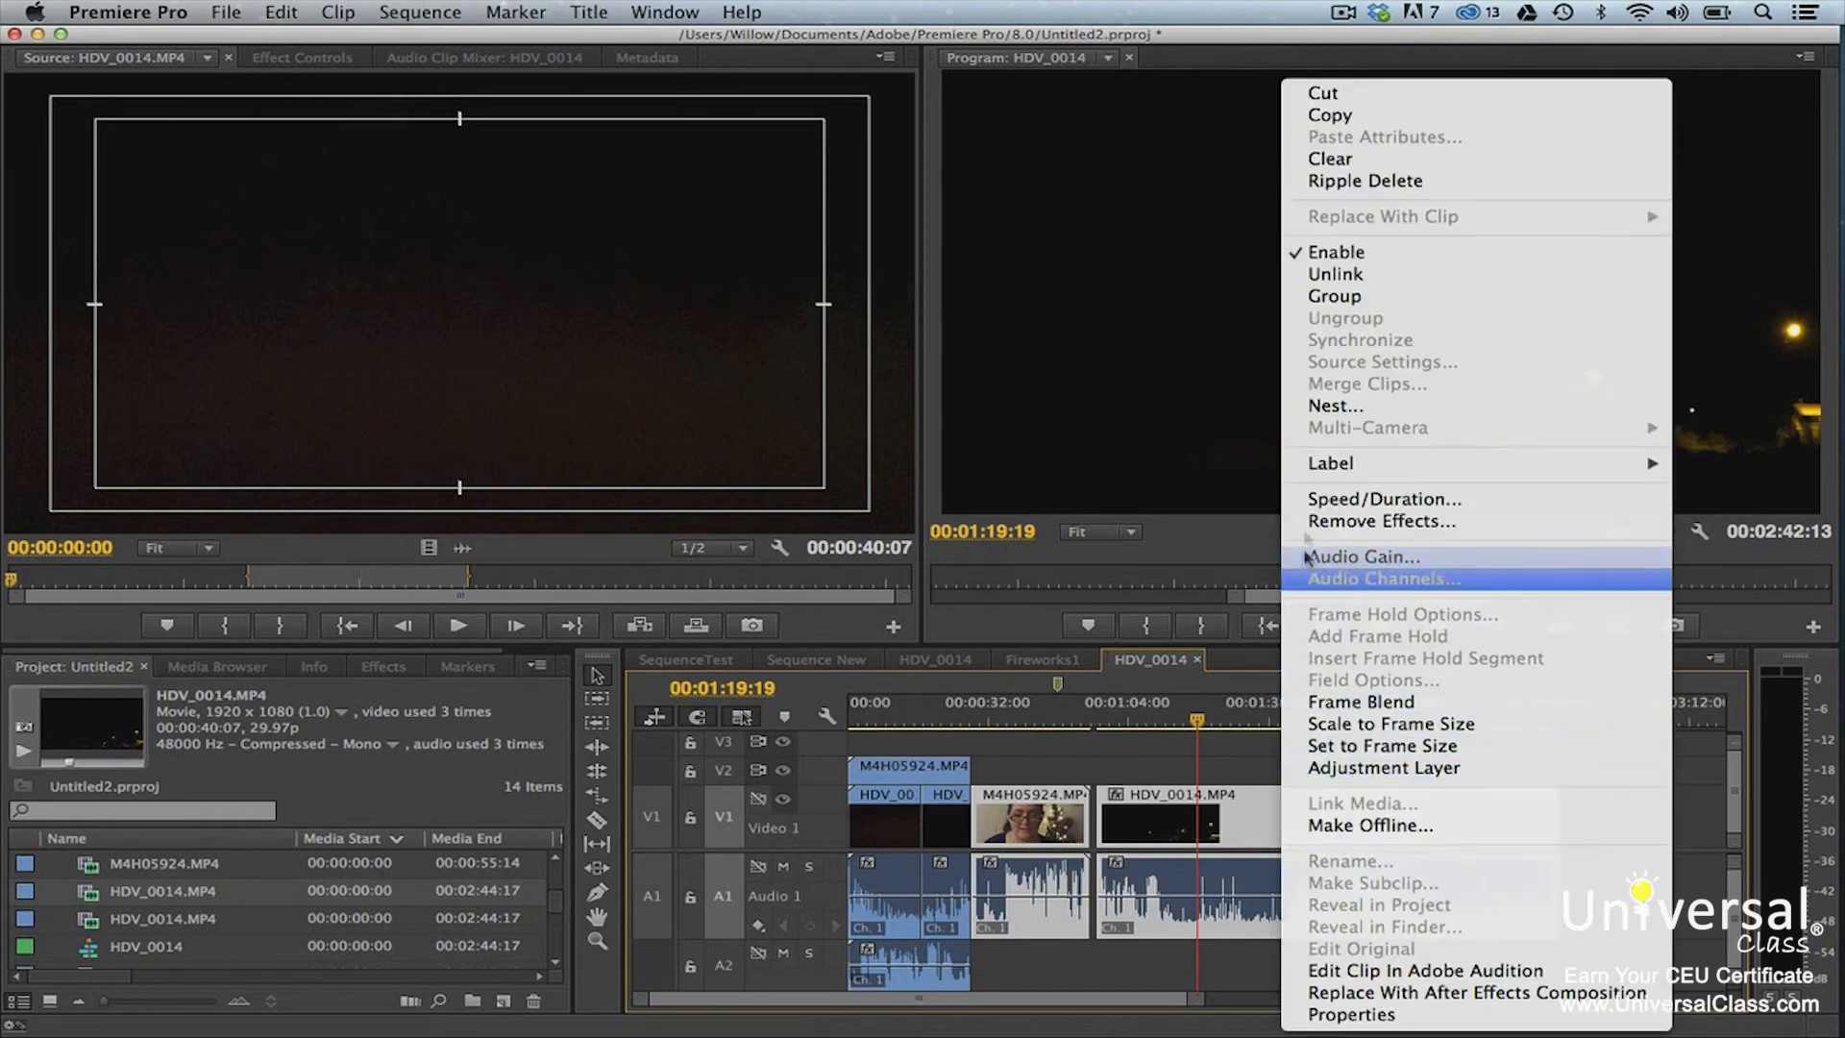
{"action": "left_click", "coordinate": [1320, 406]}
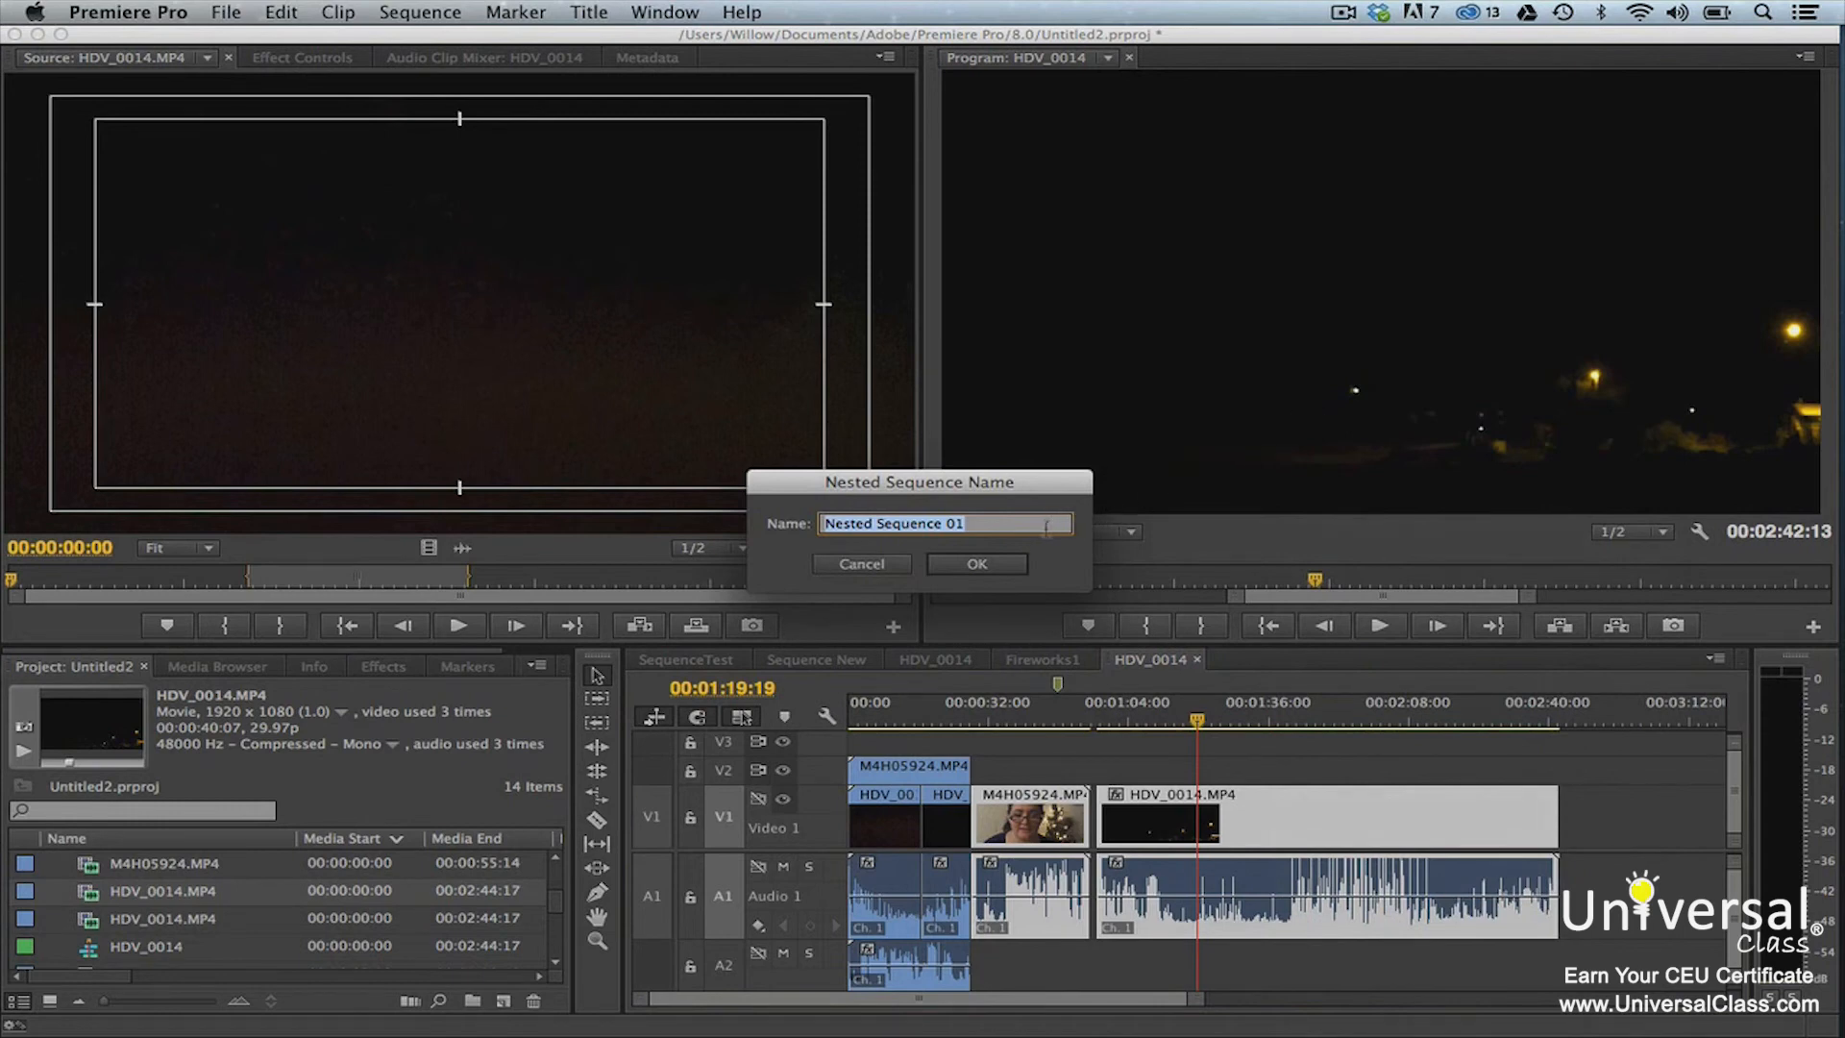
{"action": "type", "text": "Nested1"}
{"action": "left_click", "coordinate": [976, 563]}
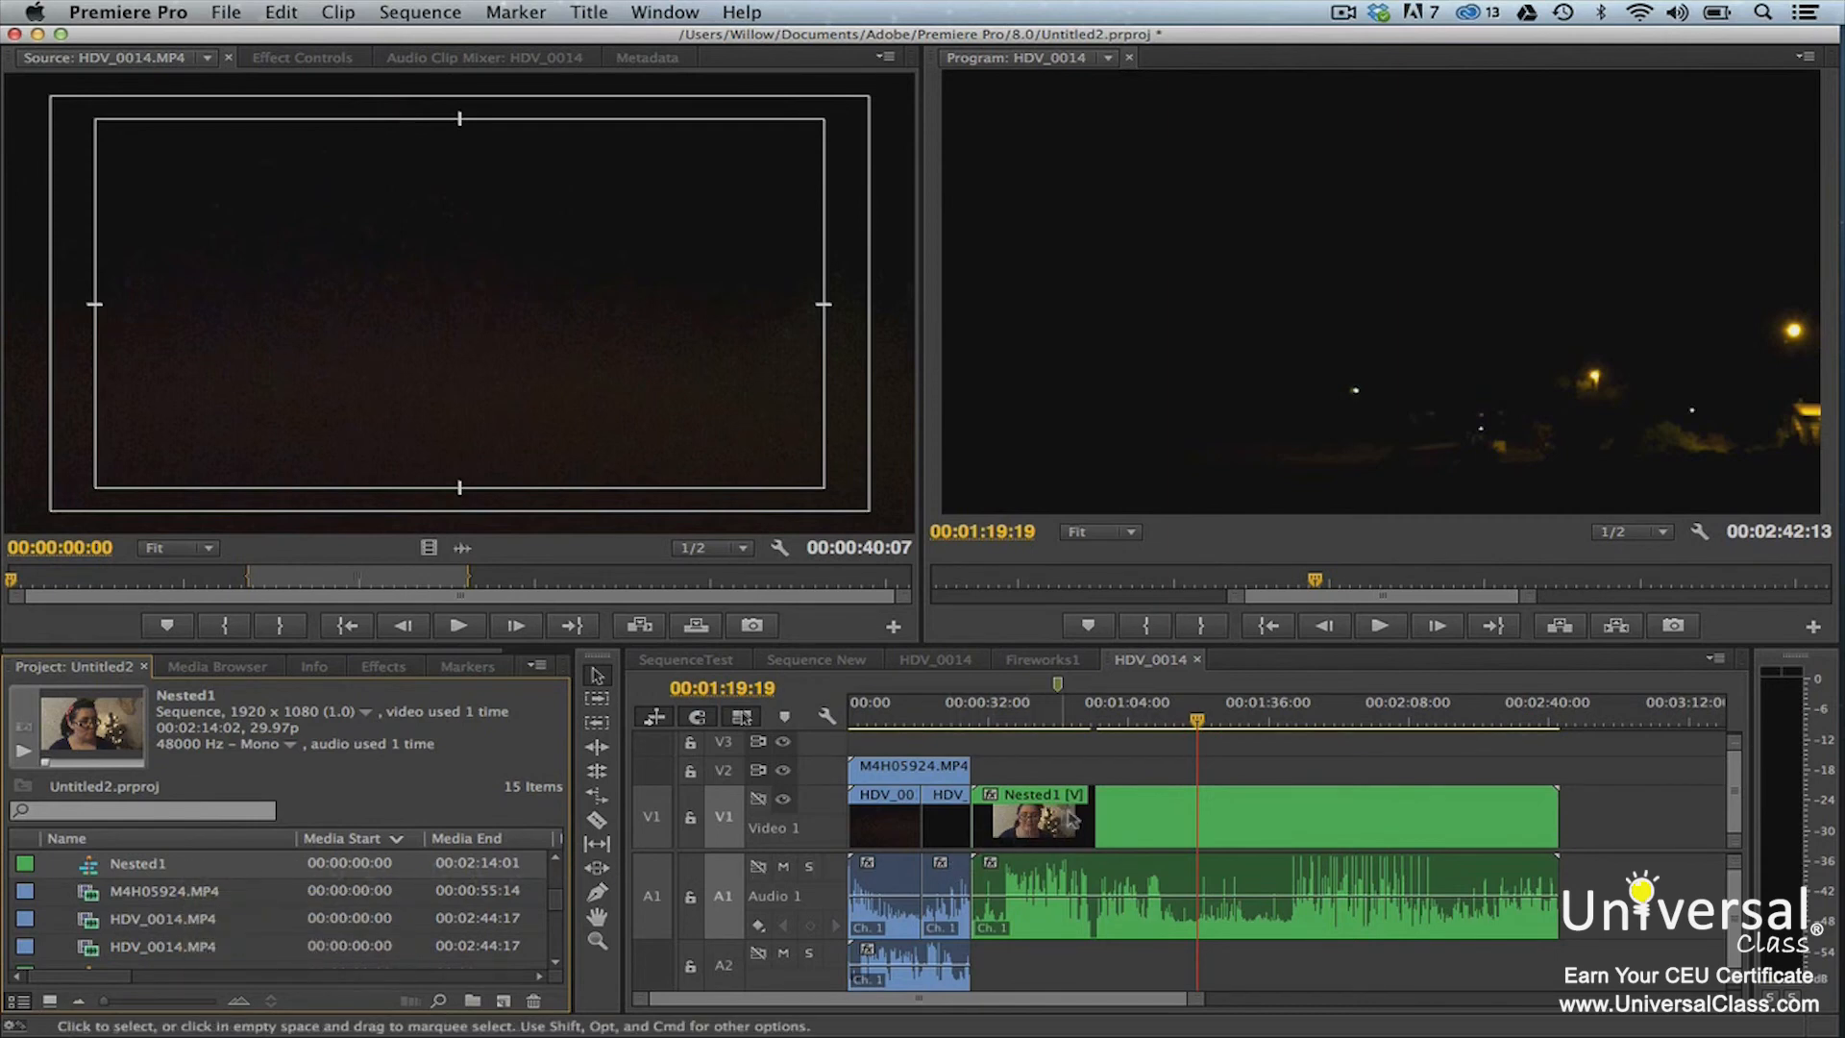
Open the Nested1 sequence and add M4H05924.MP4 from the project to V1 directly after its last clip
{"action": "double_click", "coordinate": [1107, 813]}
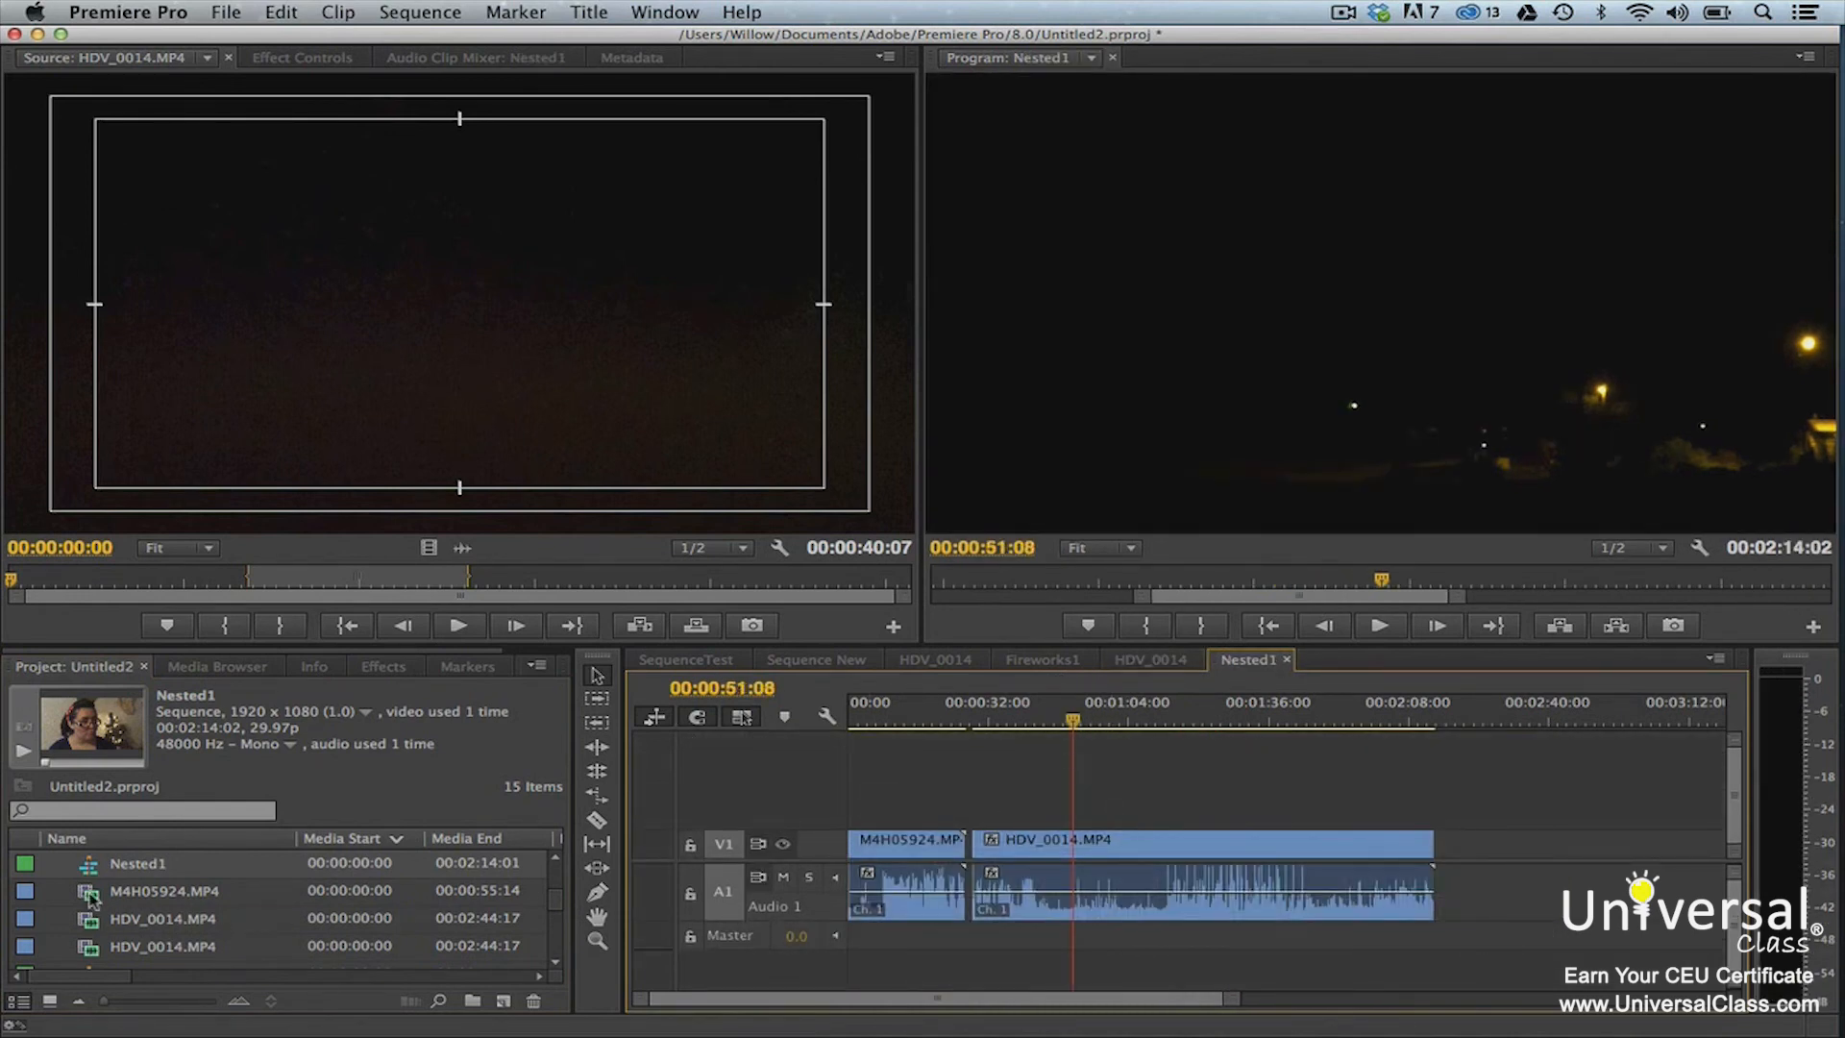
{"action": "left_click_drag", "start_coordinate": [88, 902], "coordinate": [1451, 848]}
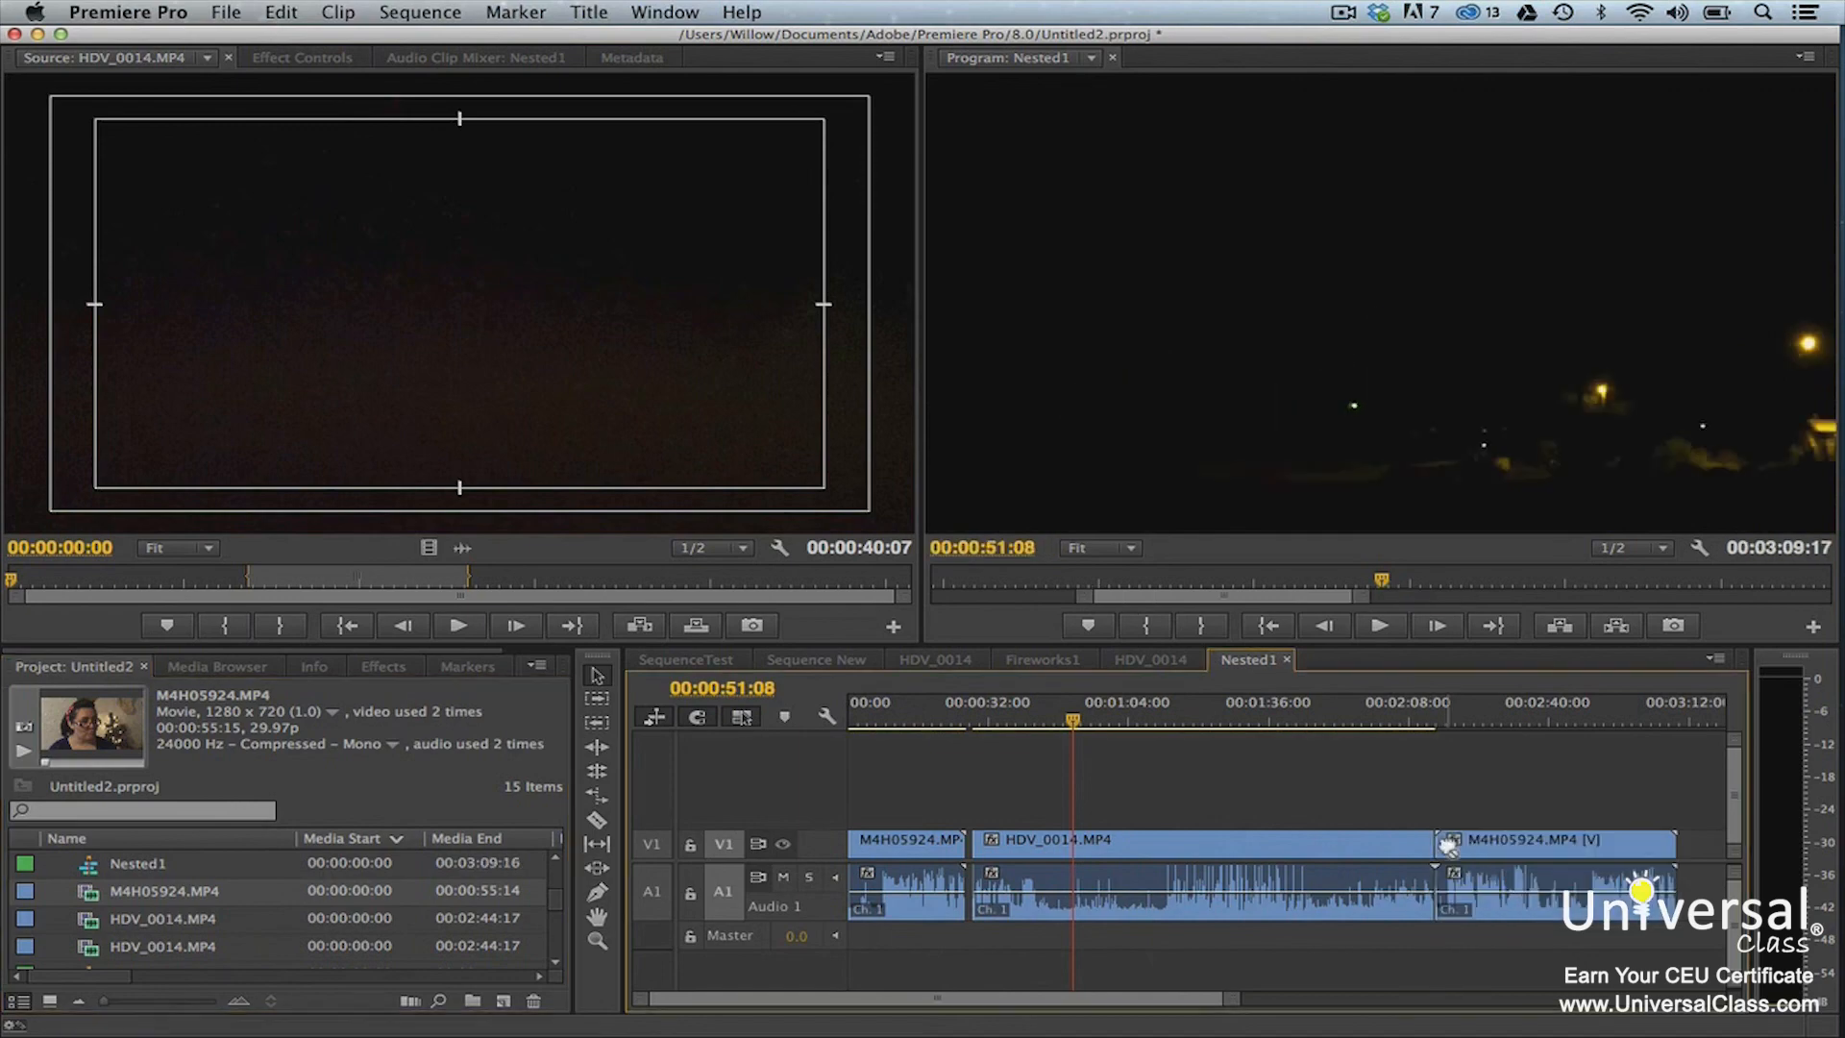